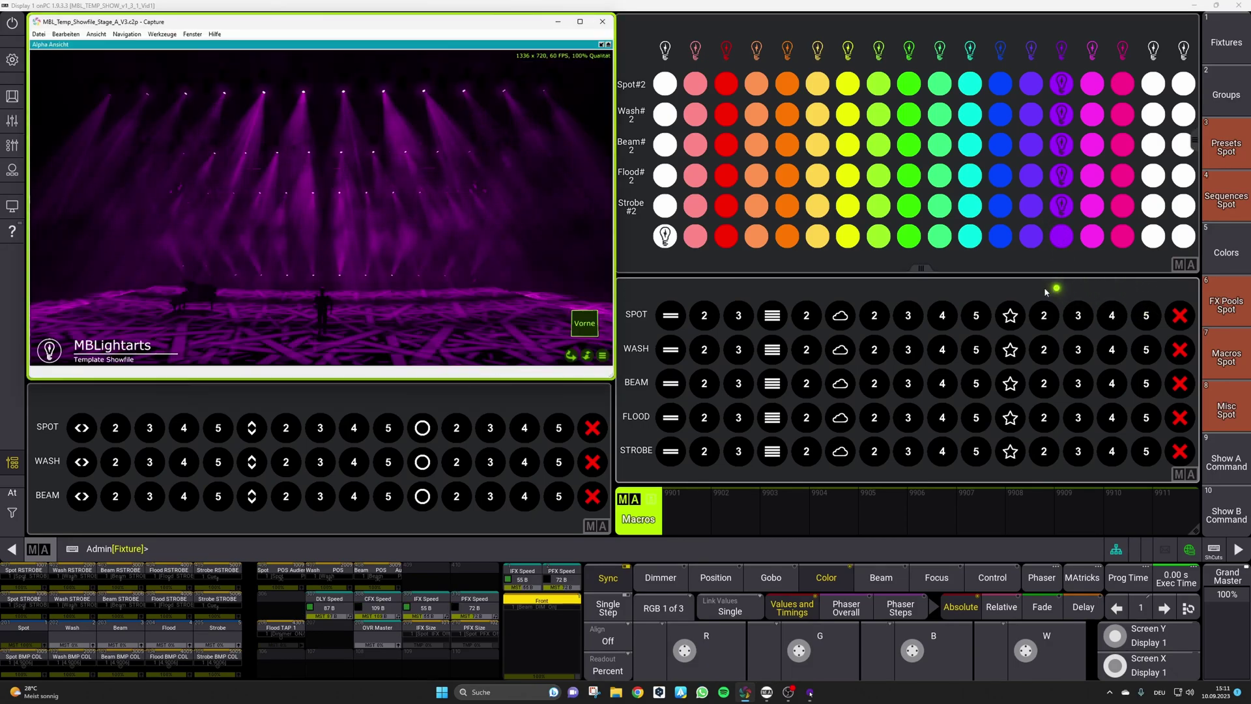
Try several SPOT color effects one after another, from the even/odd, line, cloud and star groups, ending with the spot color effects switched off.
left_click(1148, 317)
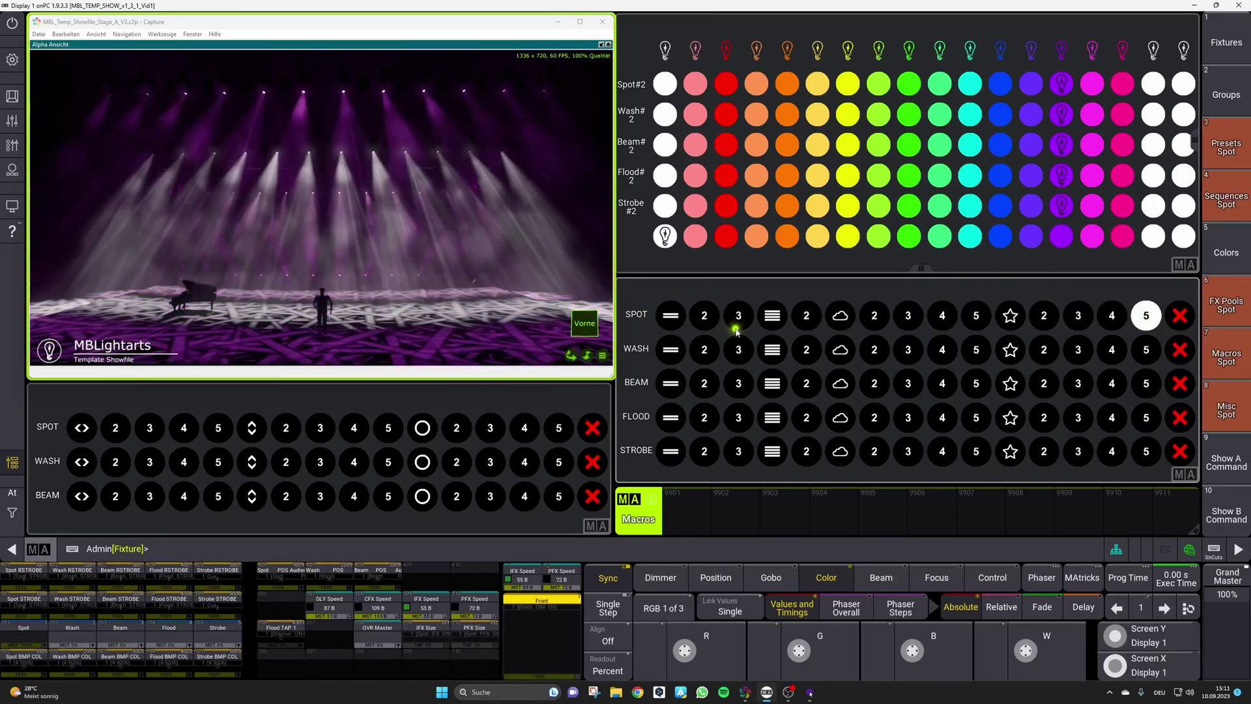
left_click(705, 317)
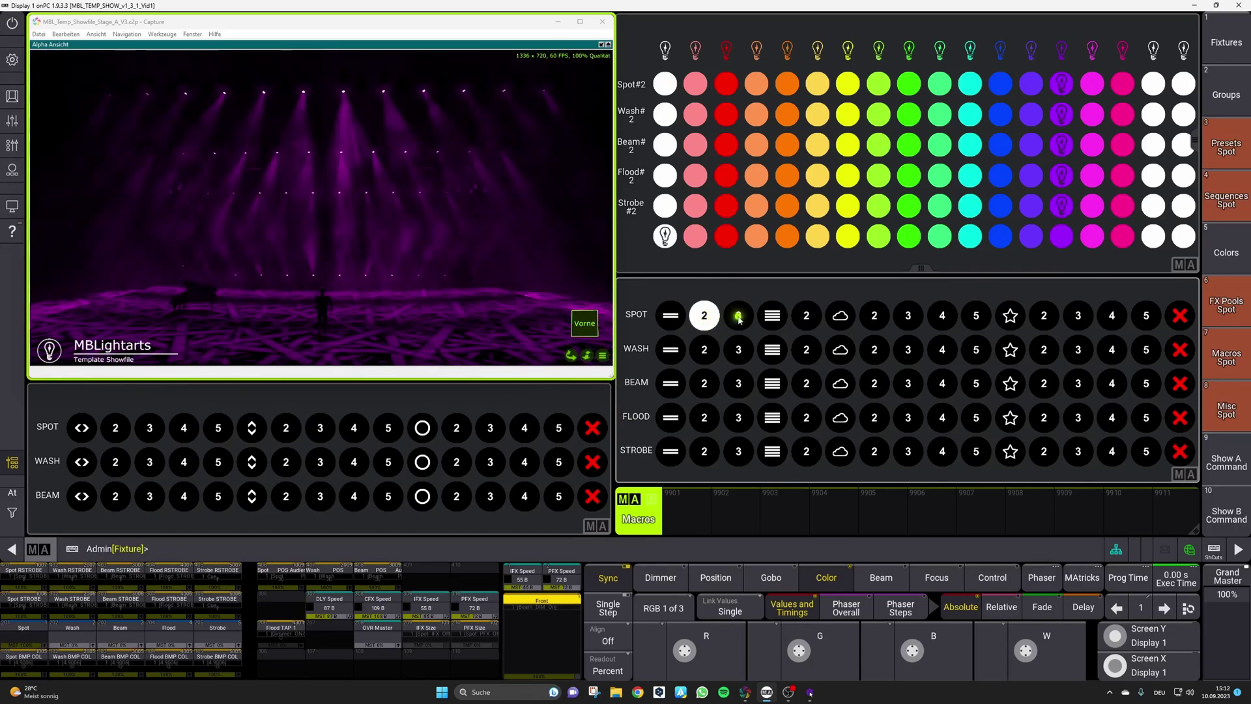
left_click(740, 317)
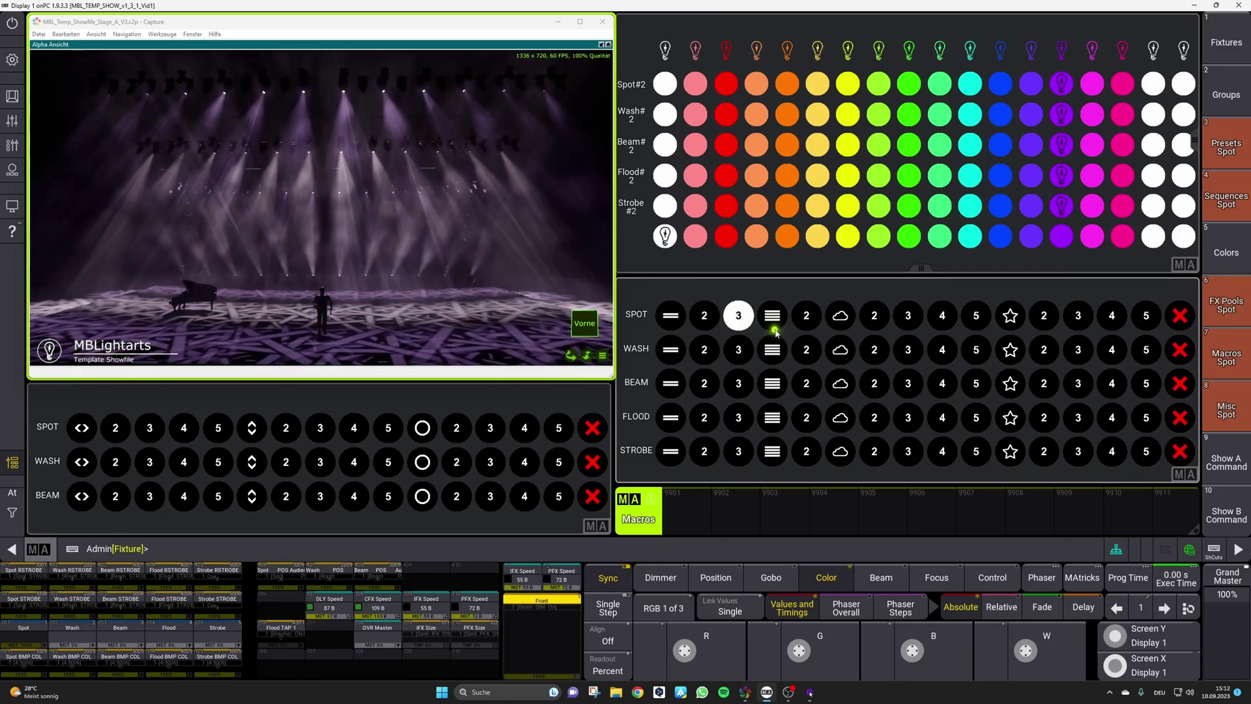
left_click(806, 318)
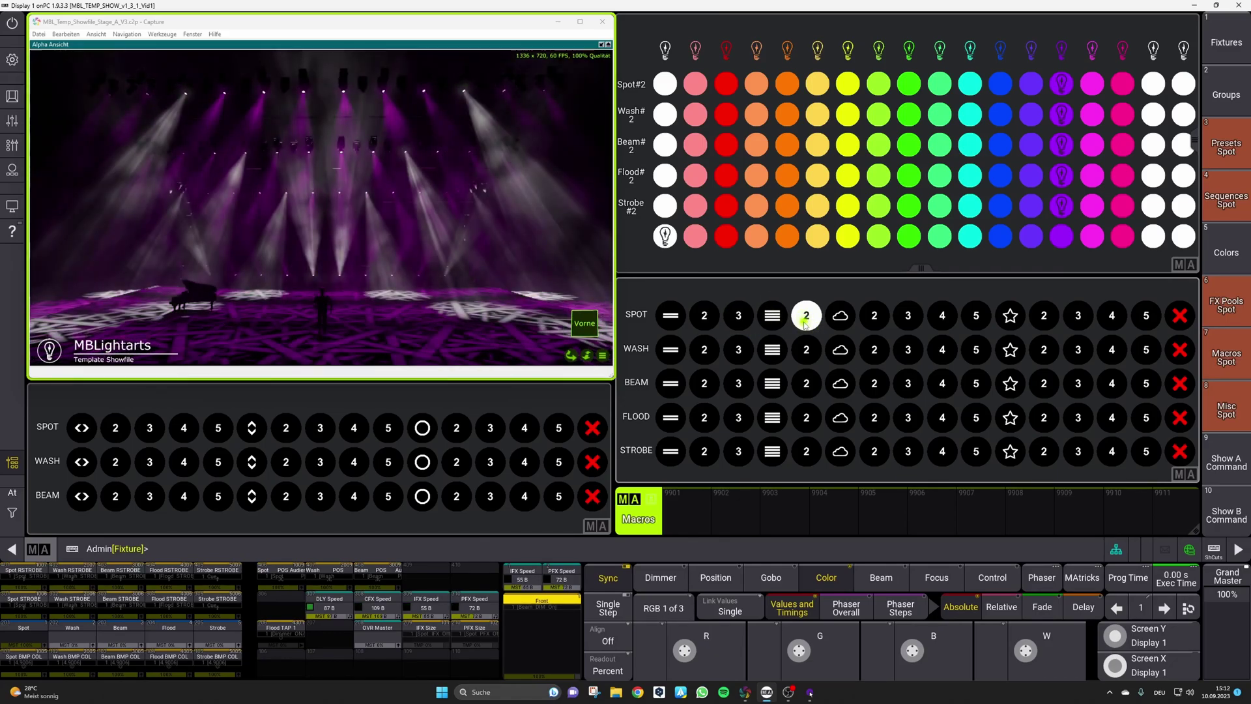
left_click(976, 317)
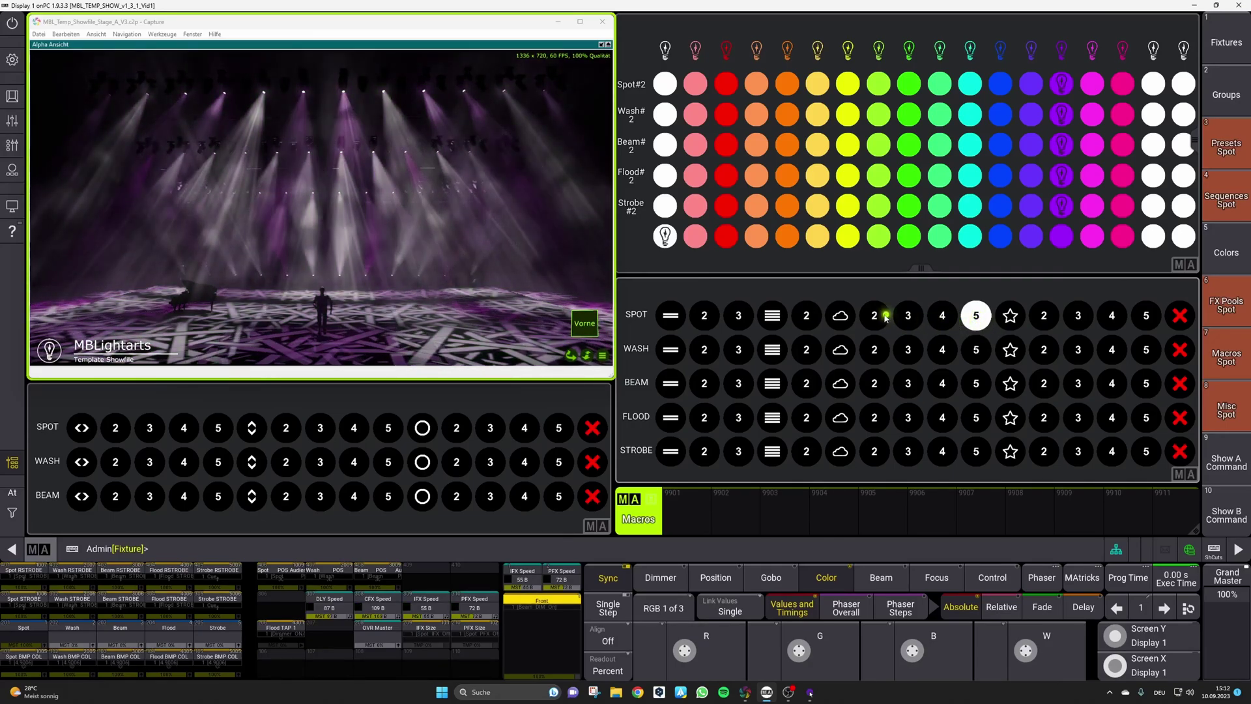
left_click(840, 317)
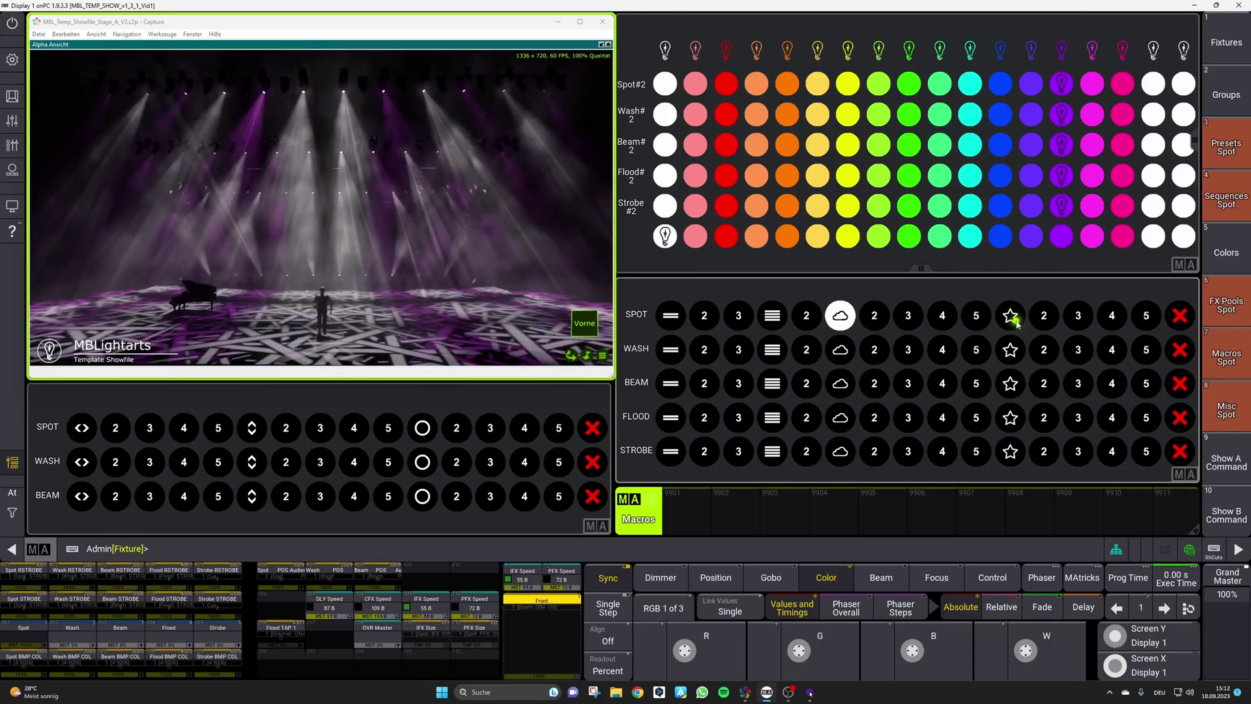
left_click(1011, 316)
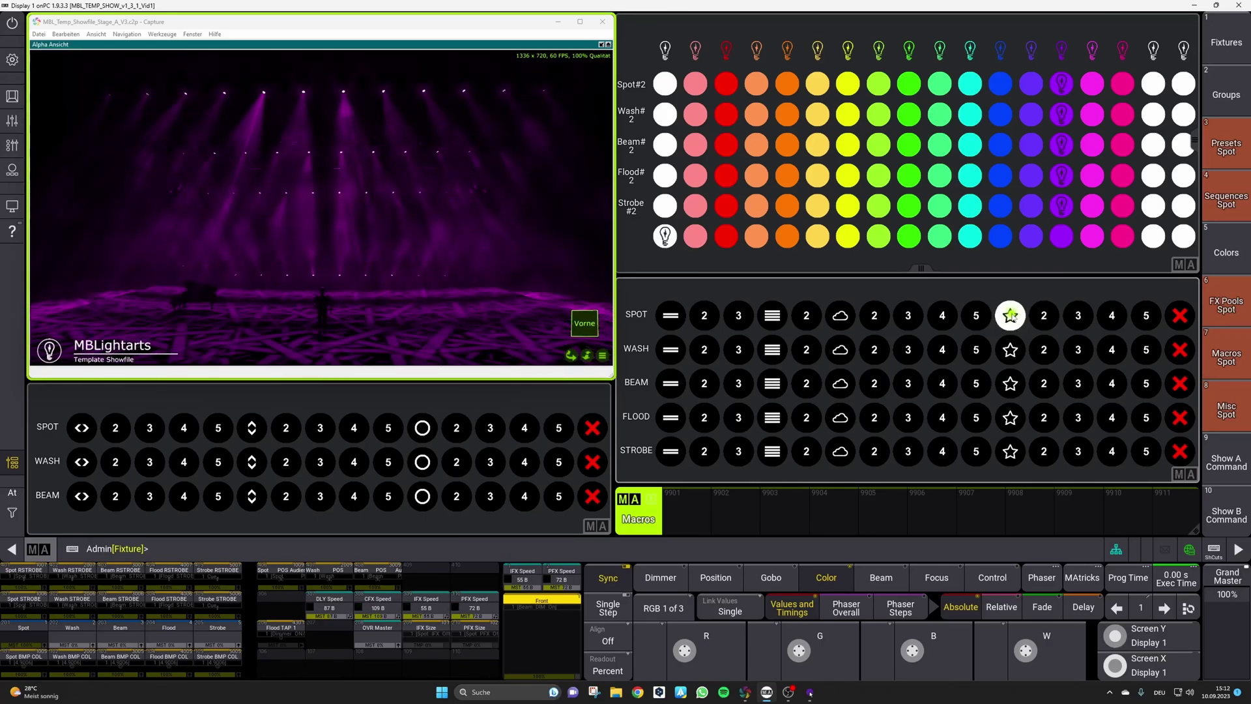
left_click(1149, 317)
left_click(1180, 316)
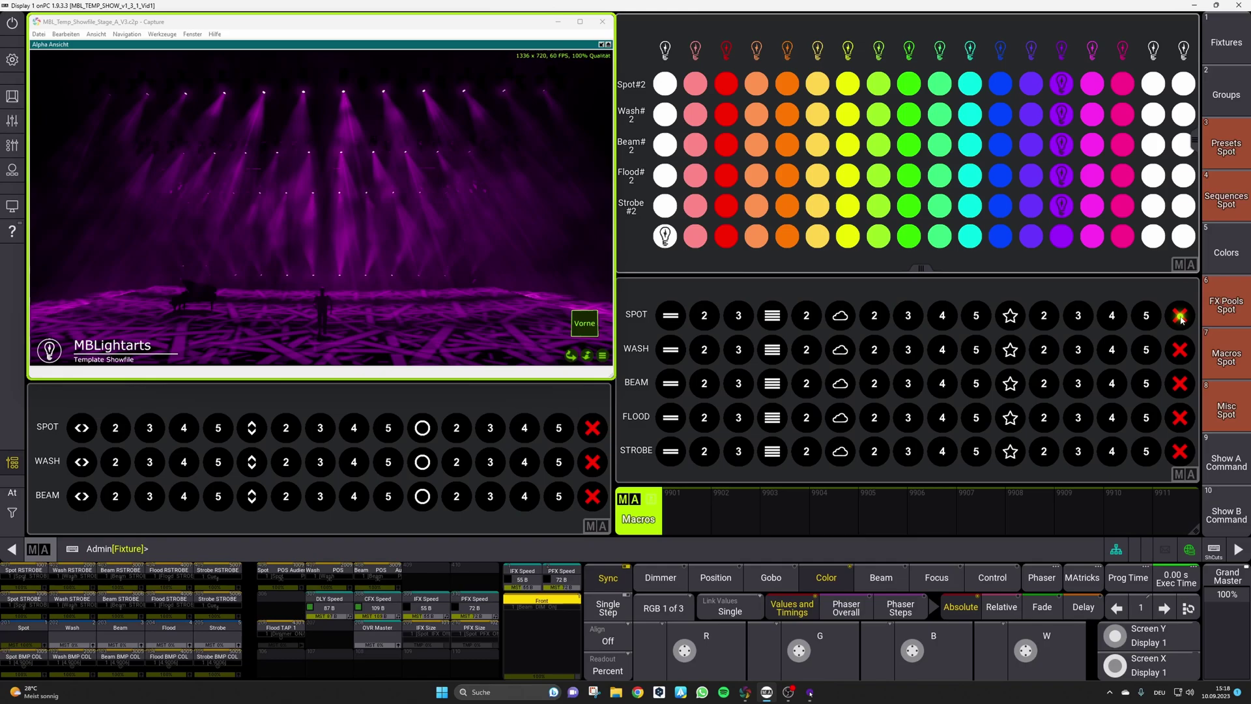
Run star effect 5 on the spots, try red and sea green as base and effect colors, and switch the effect off.
left_click(1147, 316)
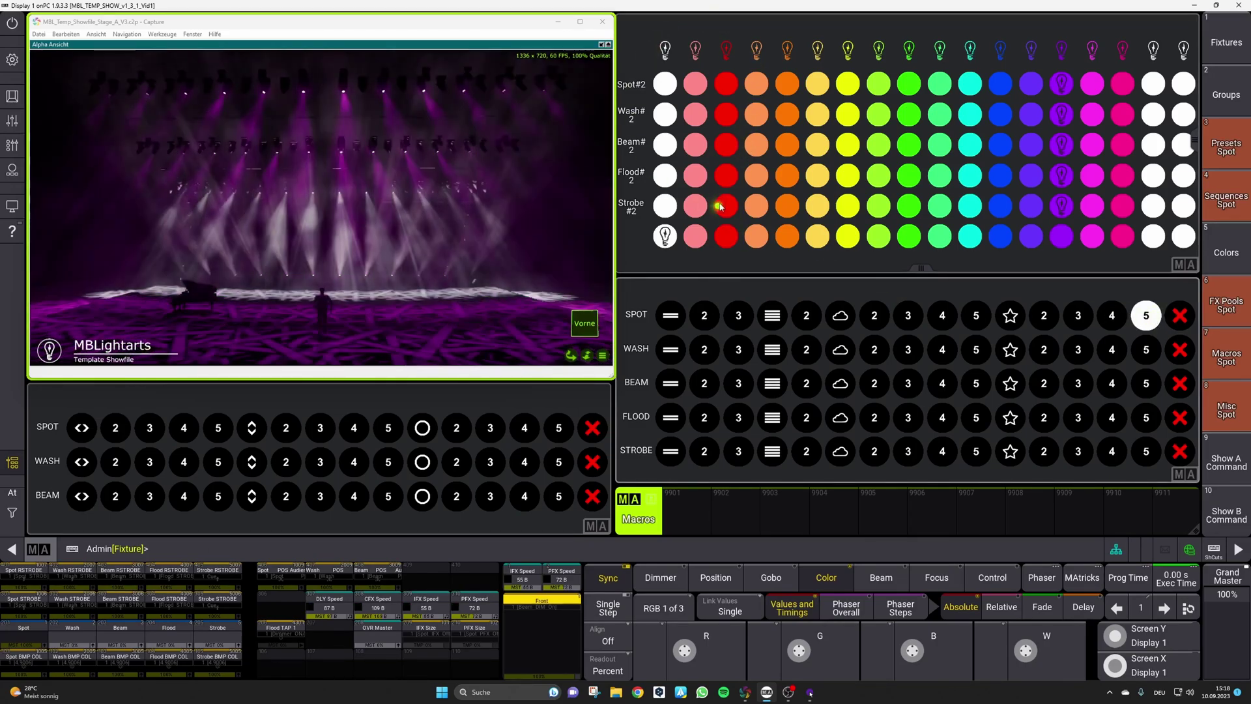
left_click(725, 86)
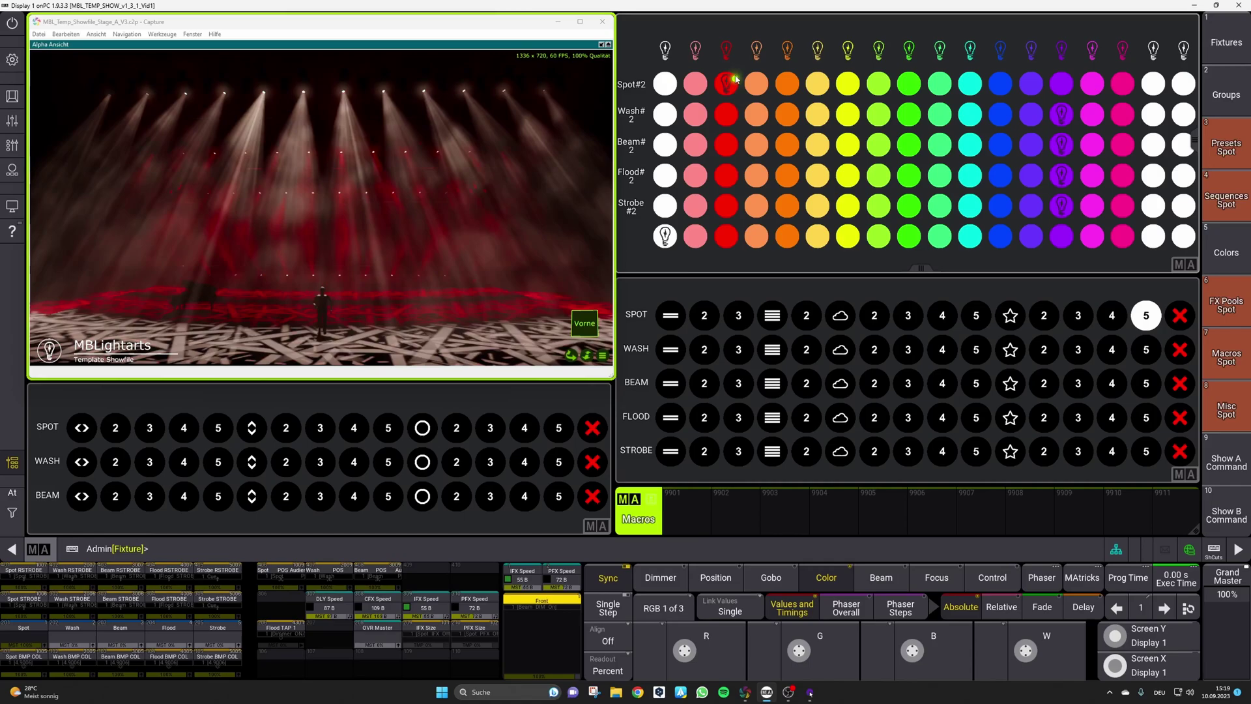
left_click(727, 47)
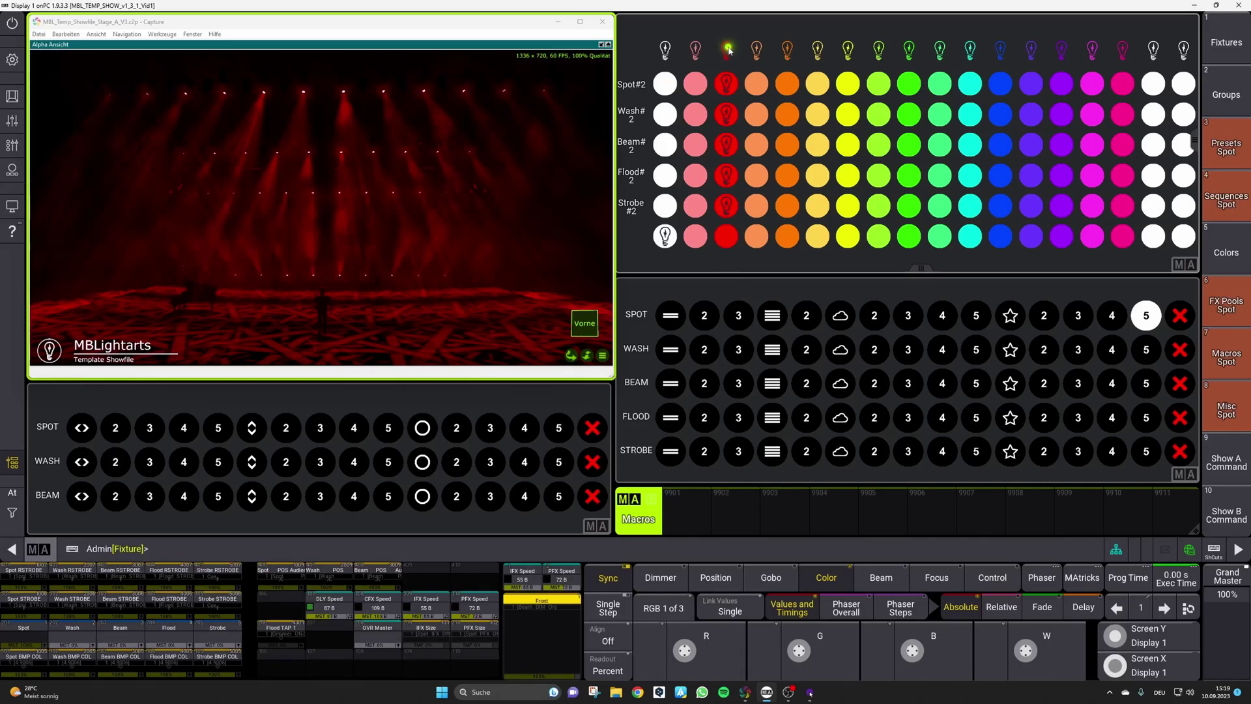
left_click(945, 241)
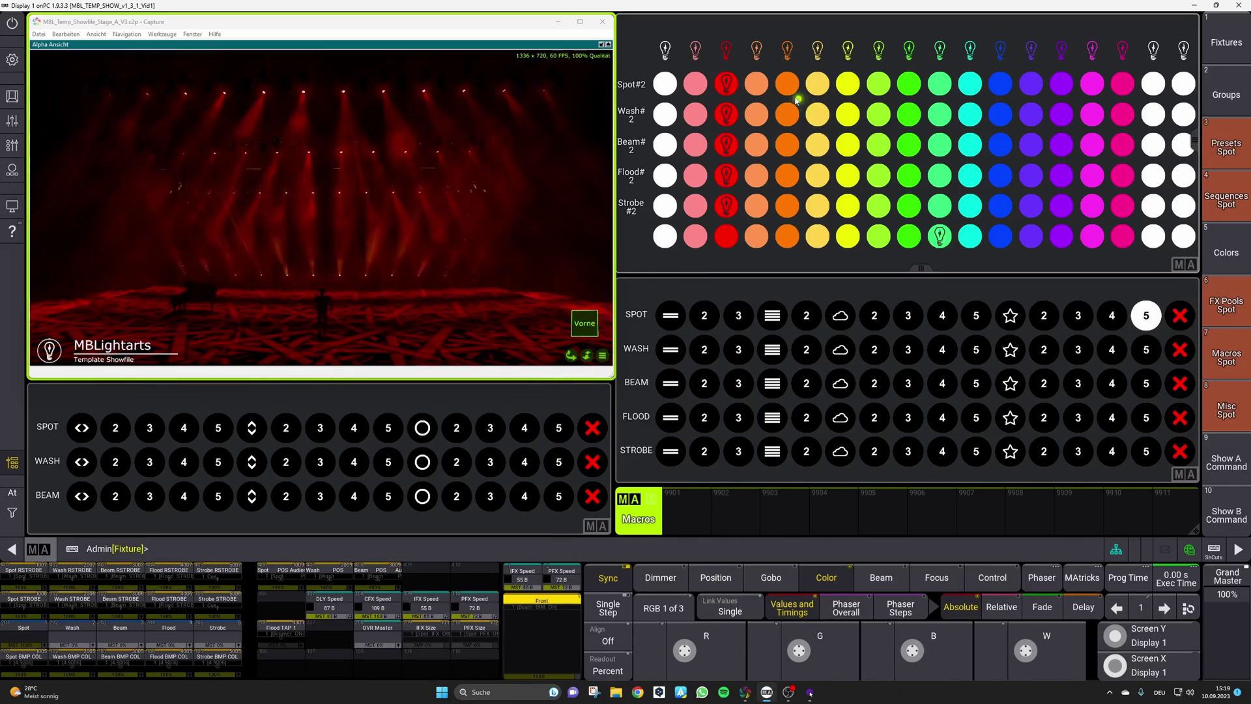
left_click(939, 84)
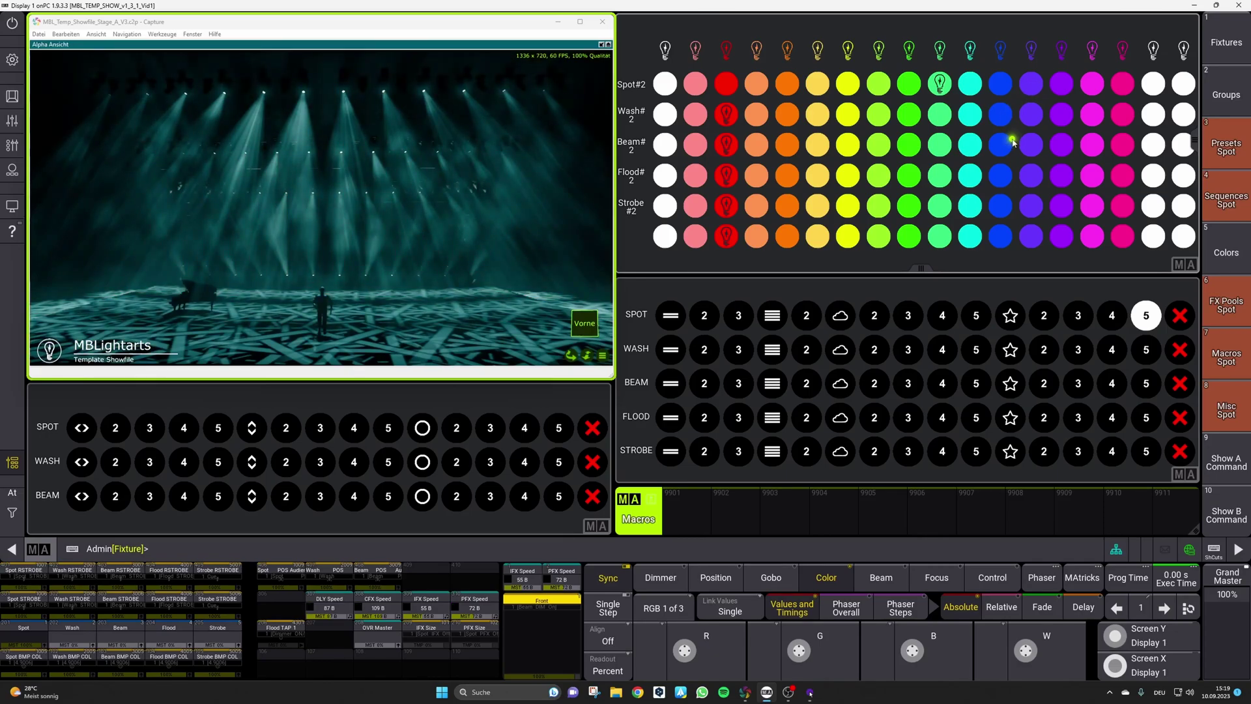
left_click(1181, 313)
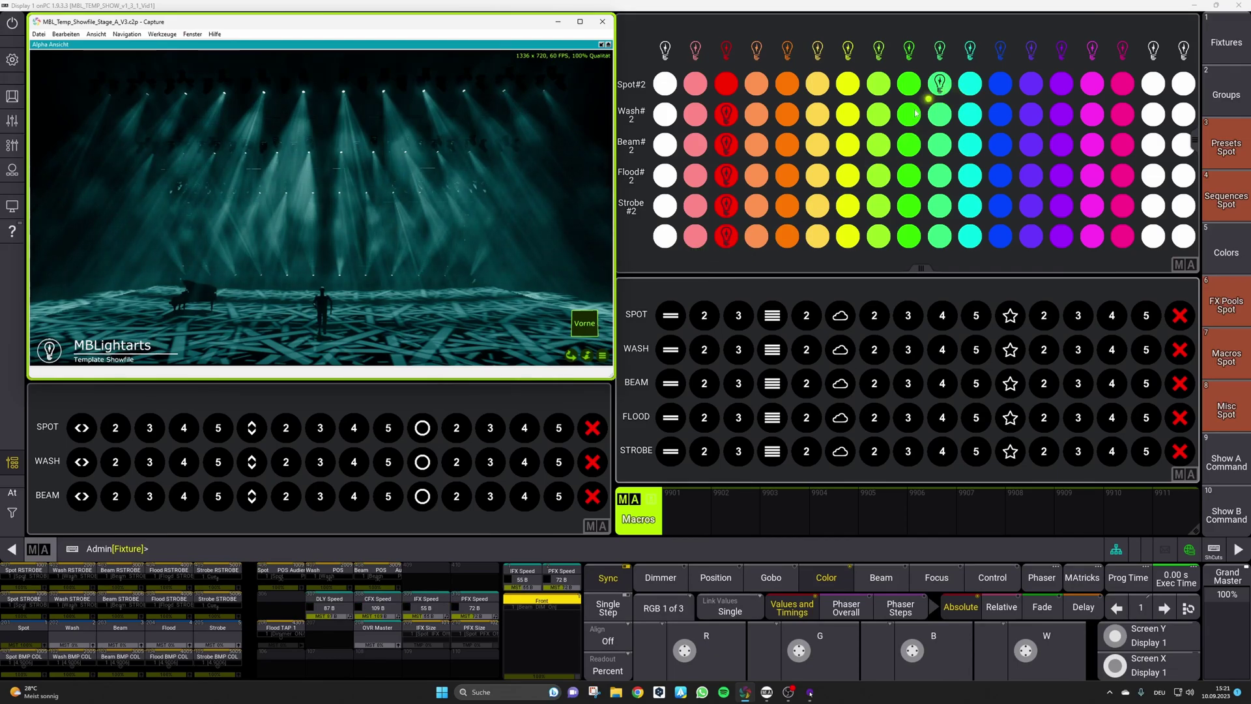
Set the color of all fixture groups to blue, and try red and sea green before choosing white as the effect color.
left_click(727, 238)
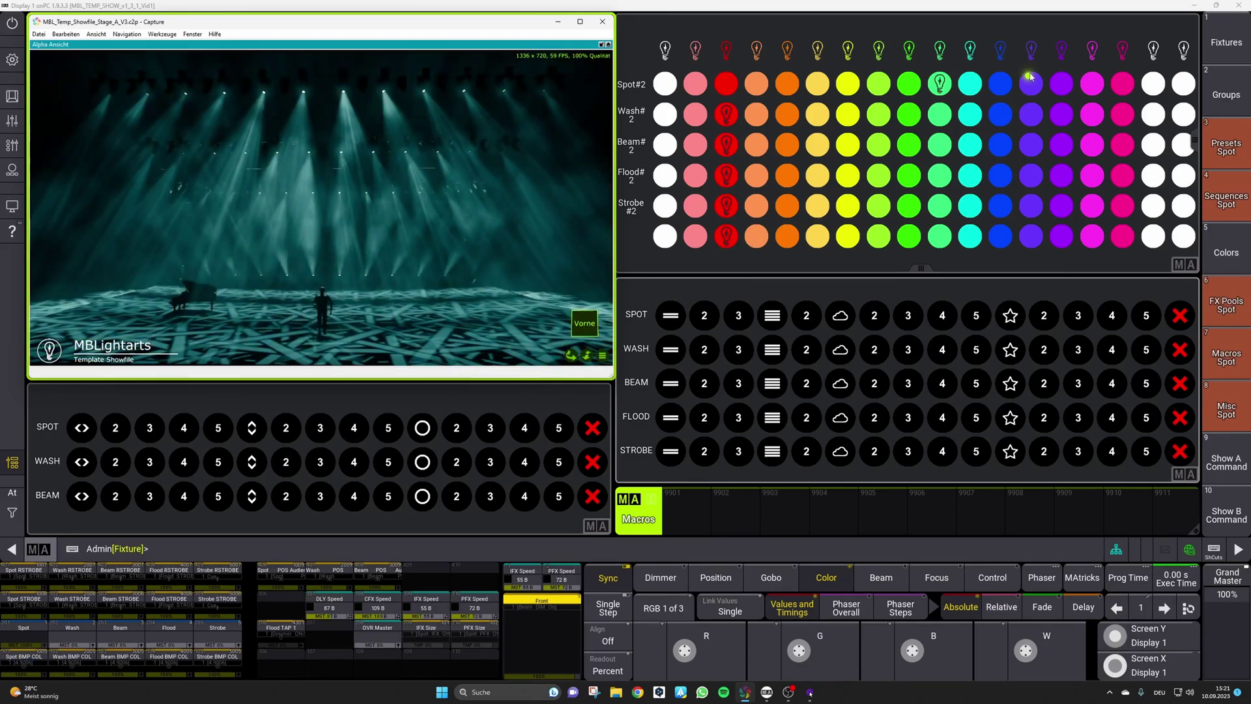
left_click(1000, 84)
left_click(1001, 51)
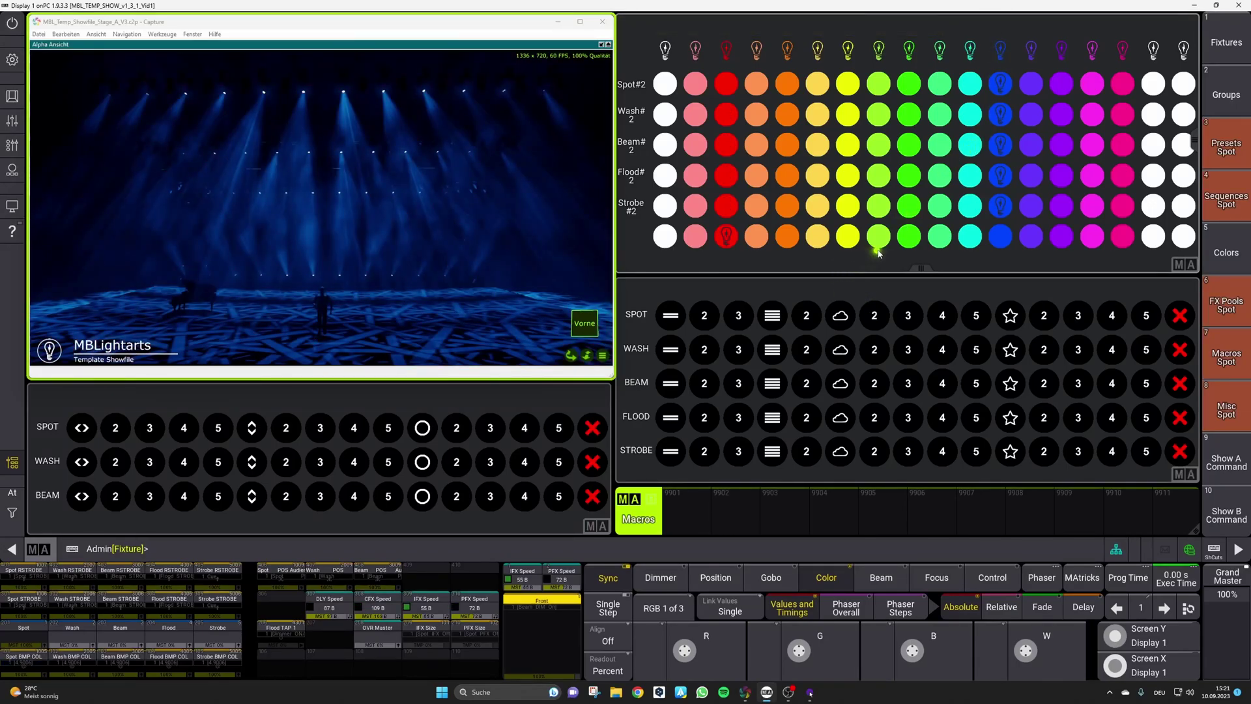
left_click(931, 238)
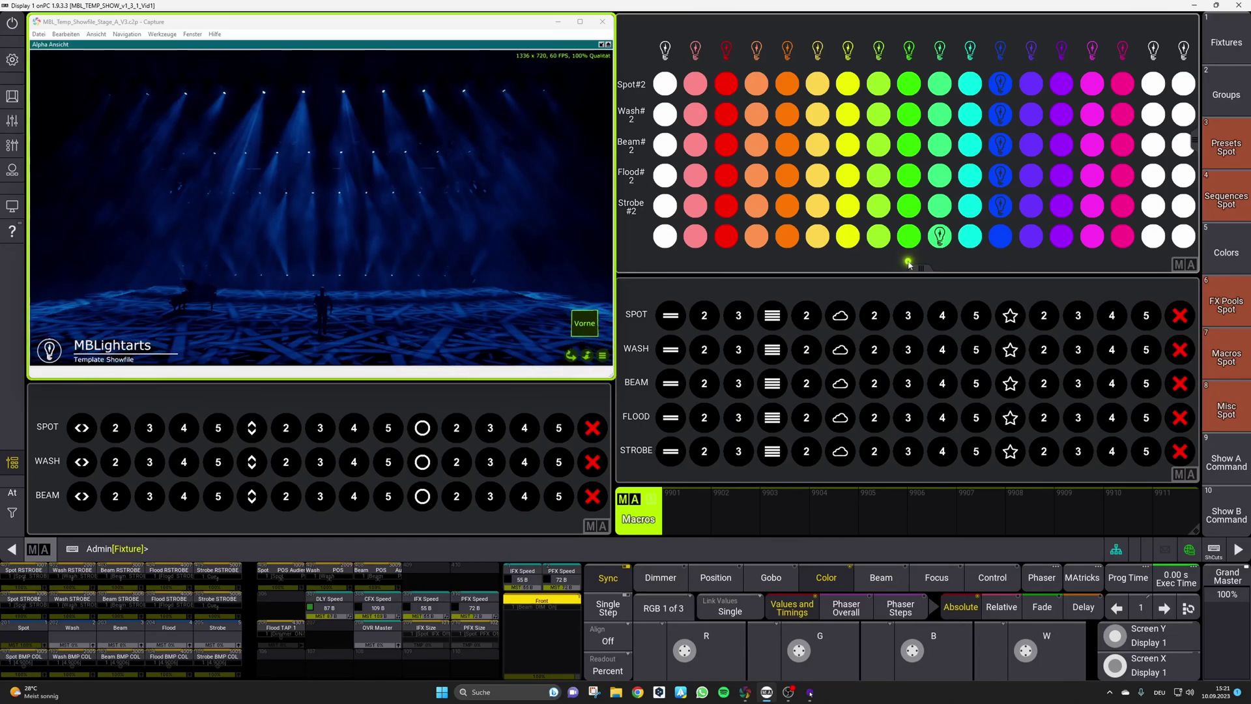
left_click(667, 237)
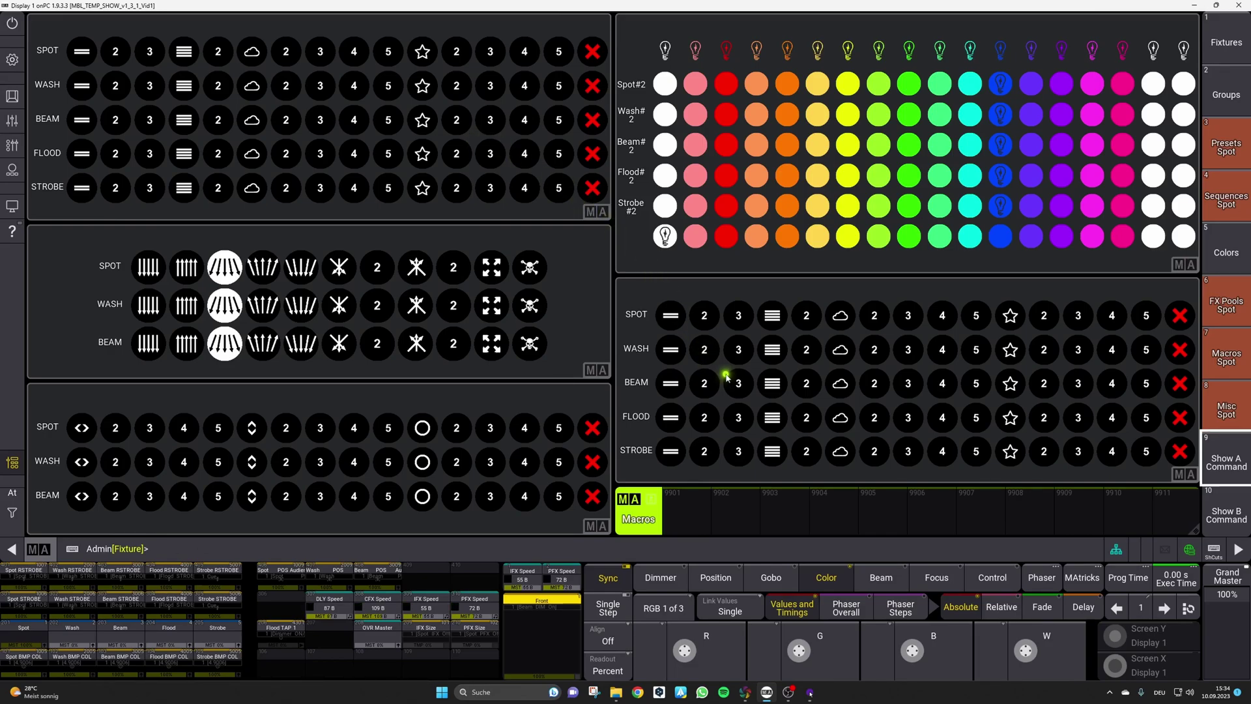
Run the Separate CFX Speed Master macro from the global macros and return to the Show A Command view's speed masters.
left_click(1219, 364)
left_click(539, 41)
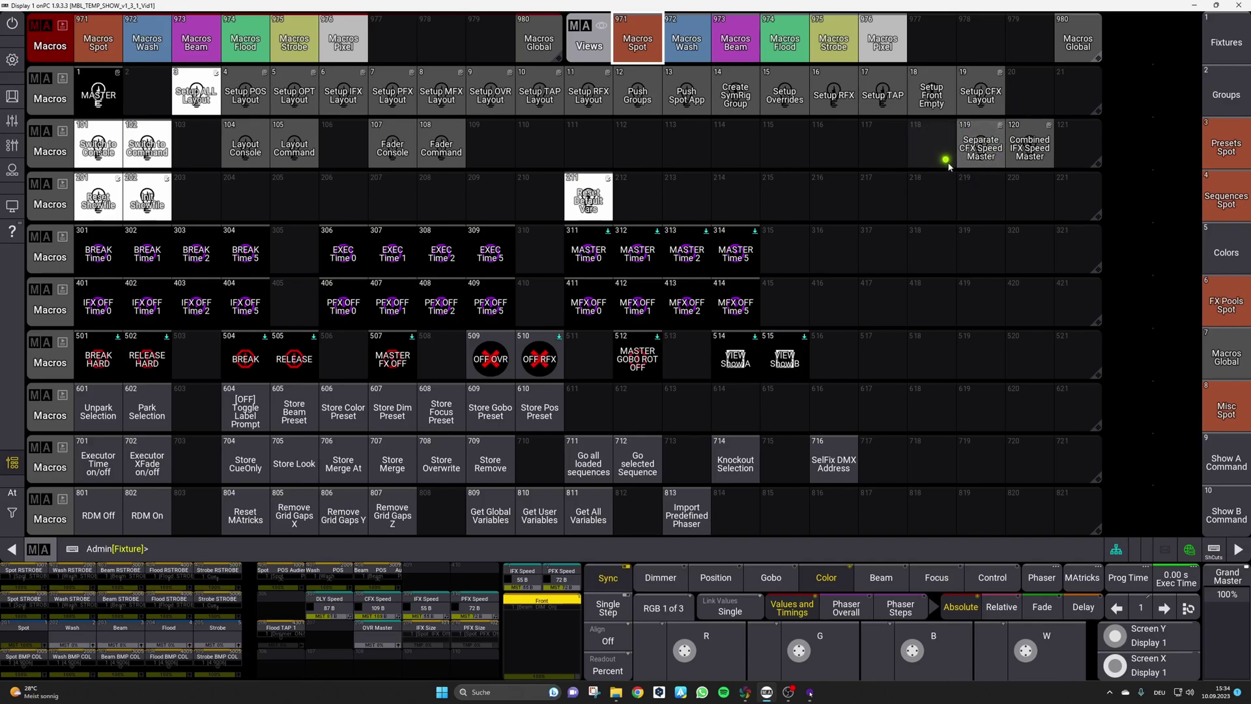
left_click(980, 163)
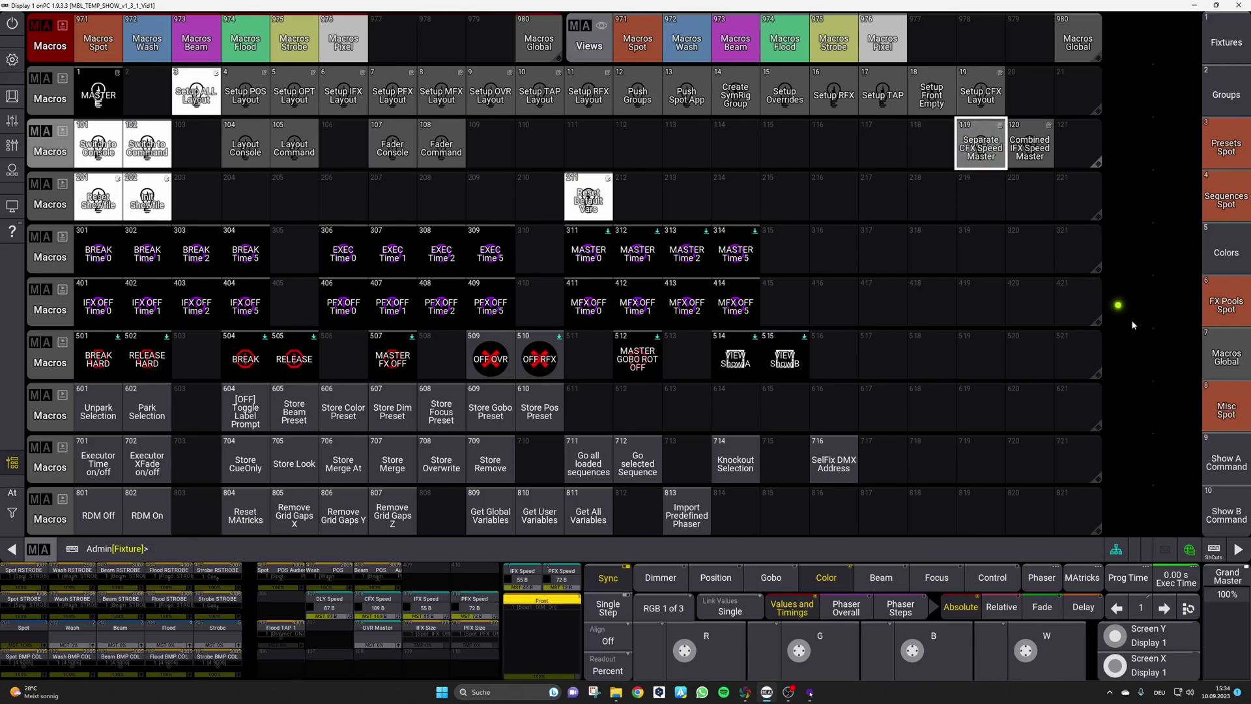
left_click(1225, 460)
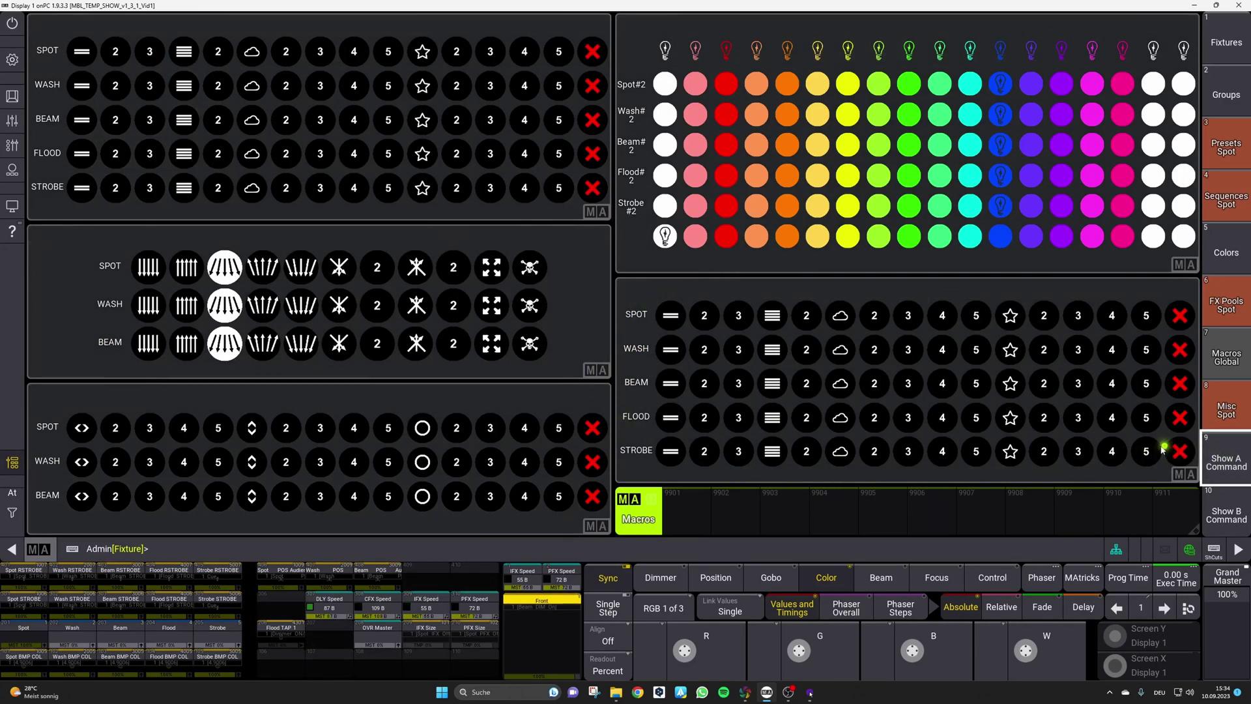
left_click(433, 617)
left_click(382, 601)
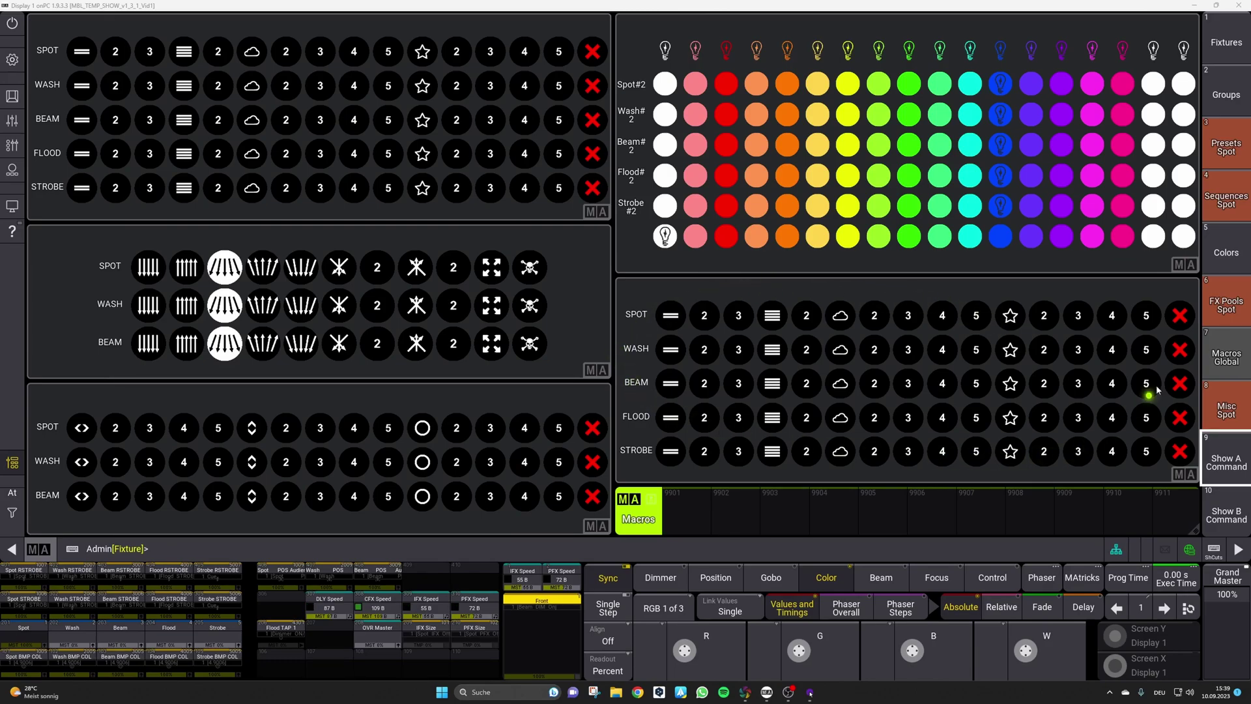
Look through the sequence pools for Spot, Wash, Beam, Flood and Strobe, ending on the Spot sequences.
left_click(1226, 199)
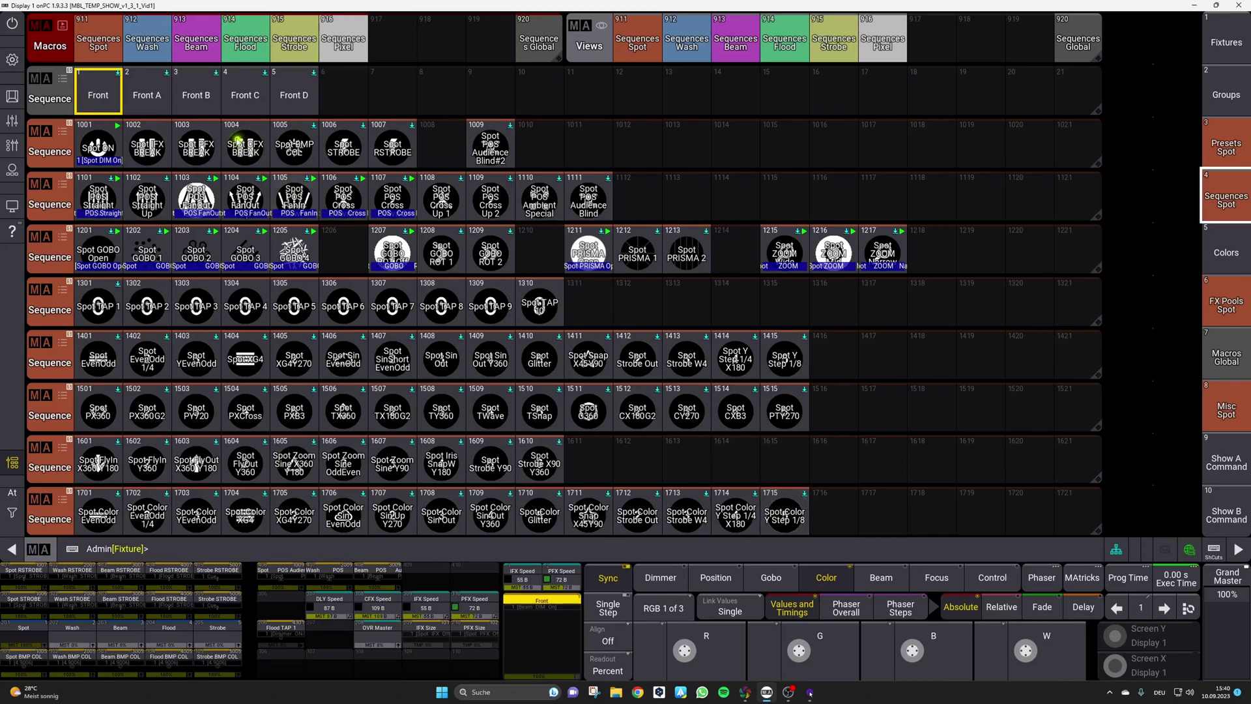
left_click(147, 42)
left_click(199, 47)
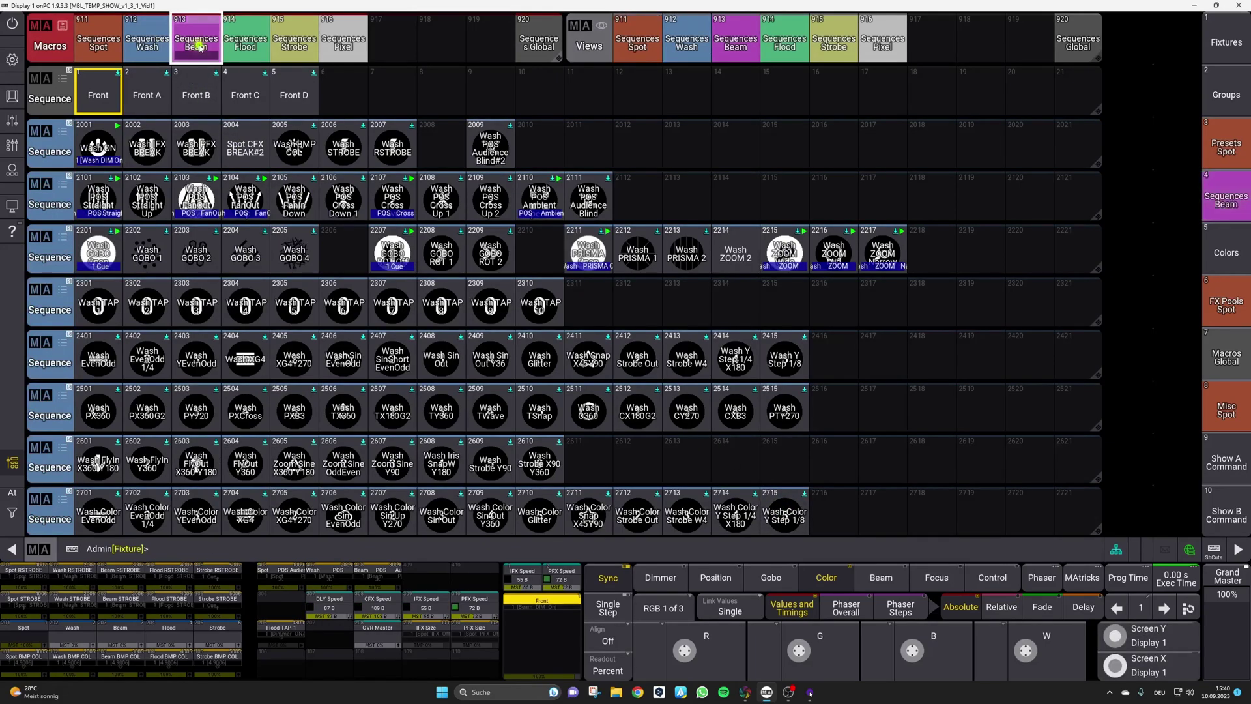
left_click(245, 44)
left_click(295, 44)
left_click(96, 46)
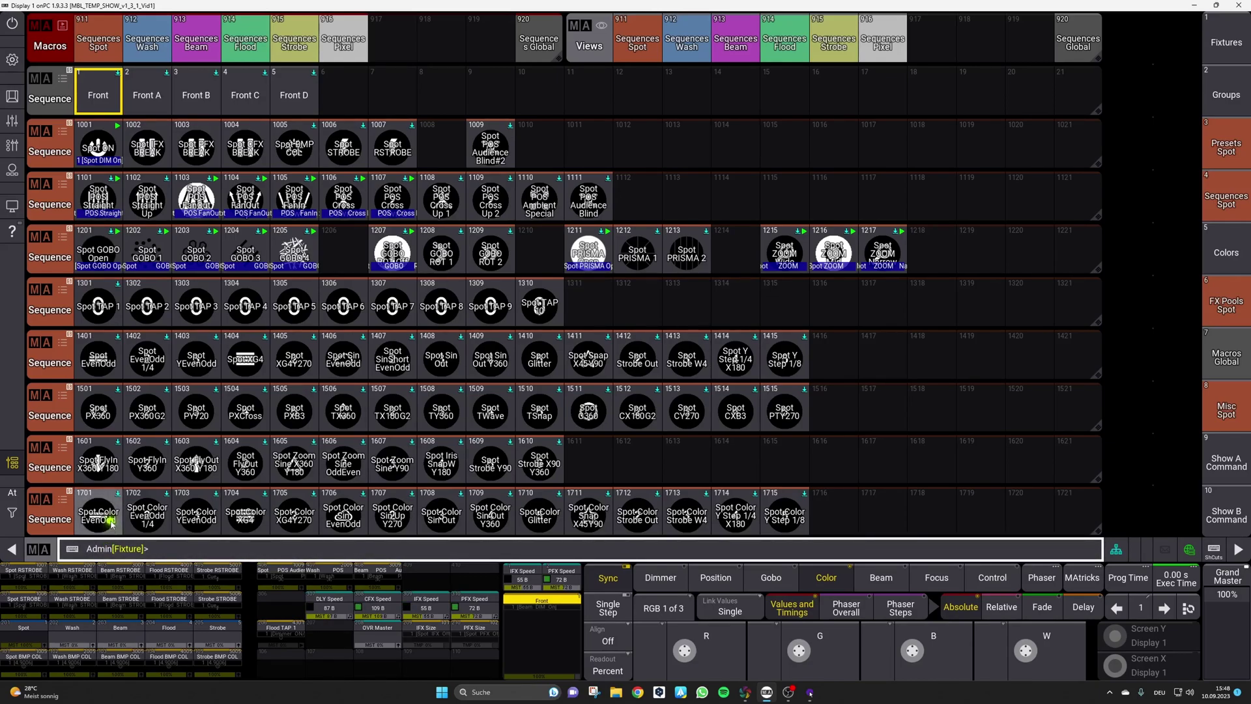
Start the first SPOT color effect in Show A Command and bring up the Spot sequences with the Capture visualizer alongside.
left_click(1225, 460)
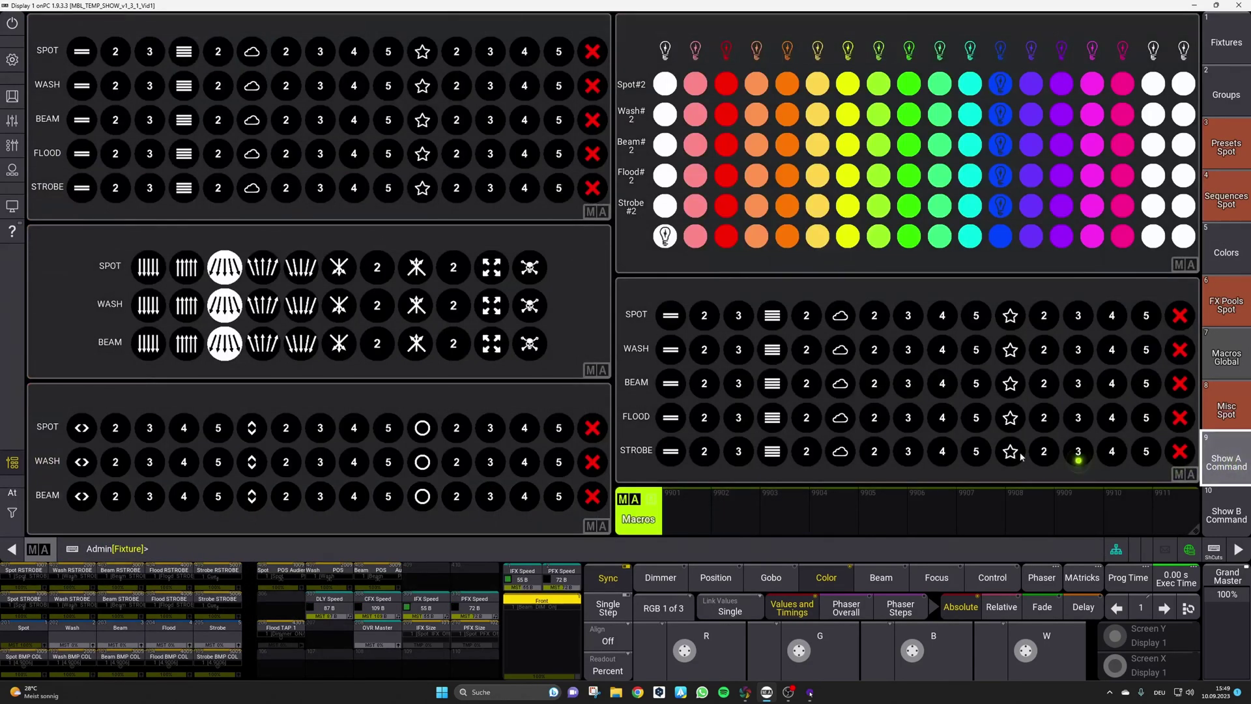
left_click(676, 325)
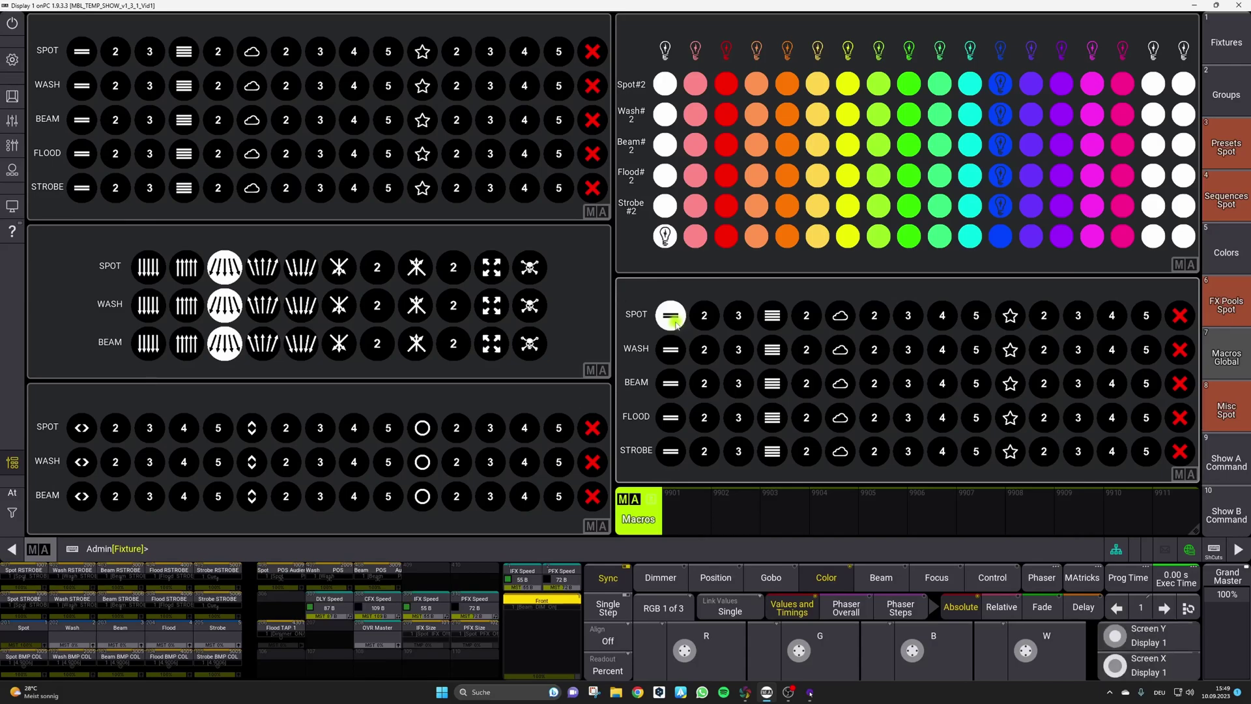
left_click(1224, 200)
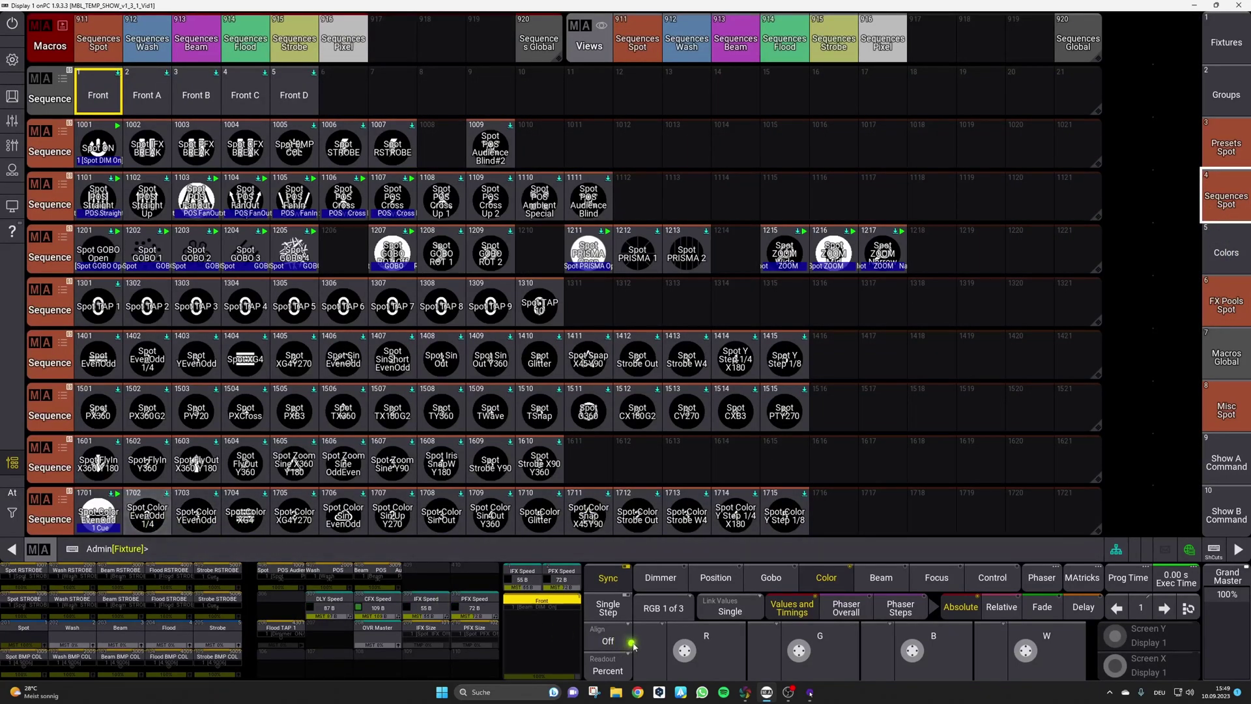
key("alt+Tab")
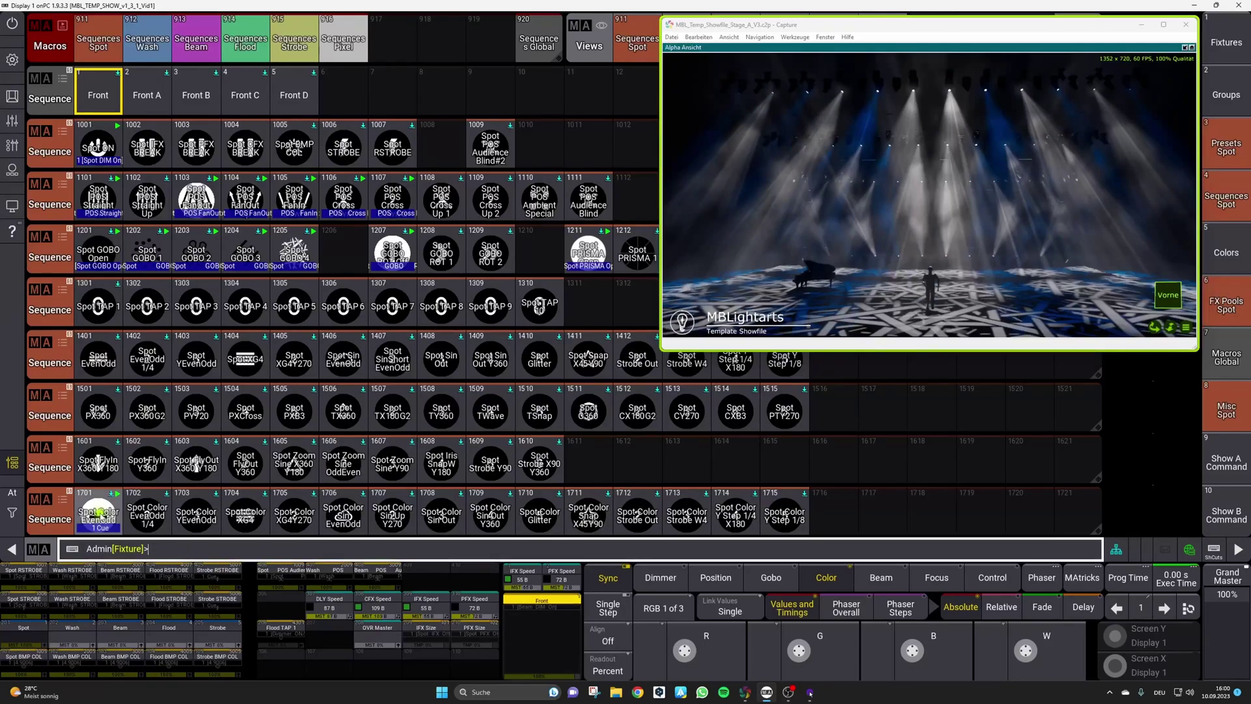
Open sequence 1701 Spot Color EvenOdd for editing and show the recipe of Cue 1, part 1.
left_click_drag(99, 515, 163, 502)
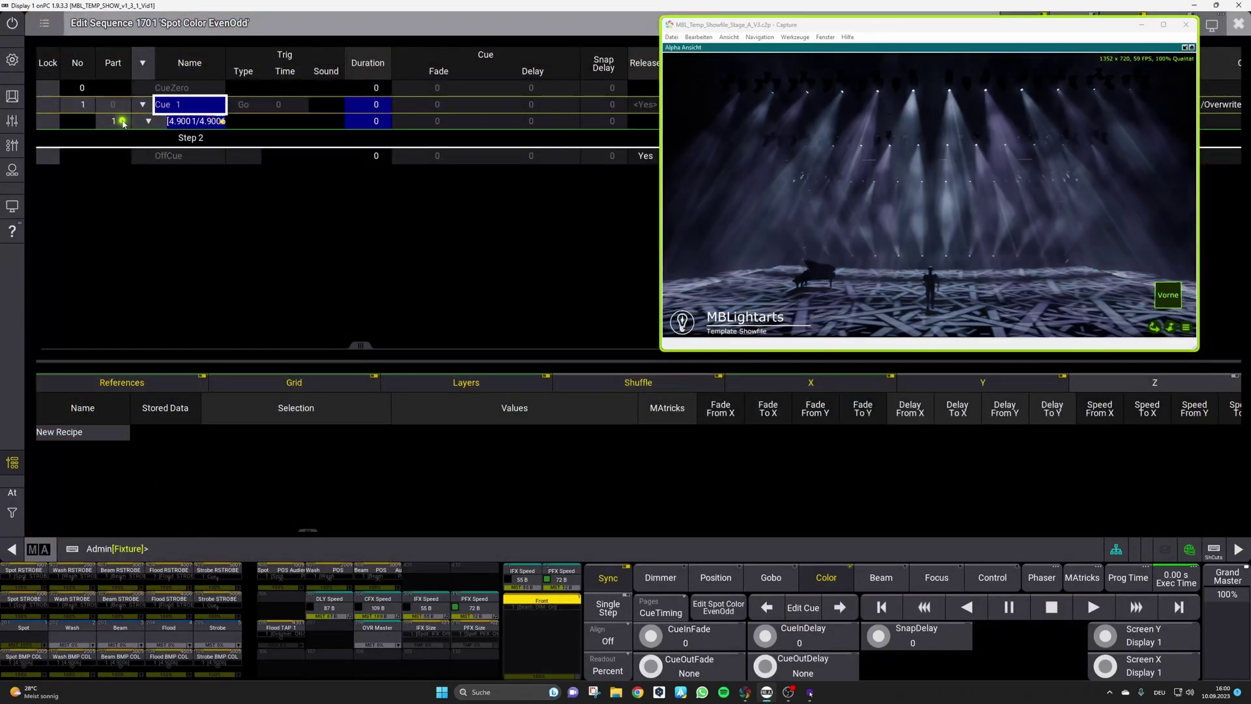
left_click(120, 122)
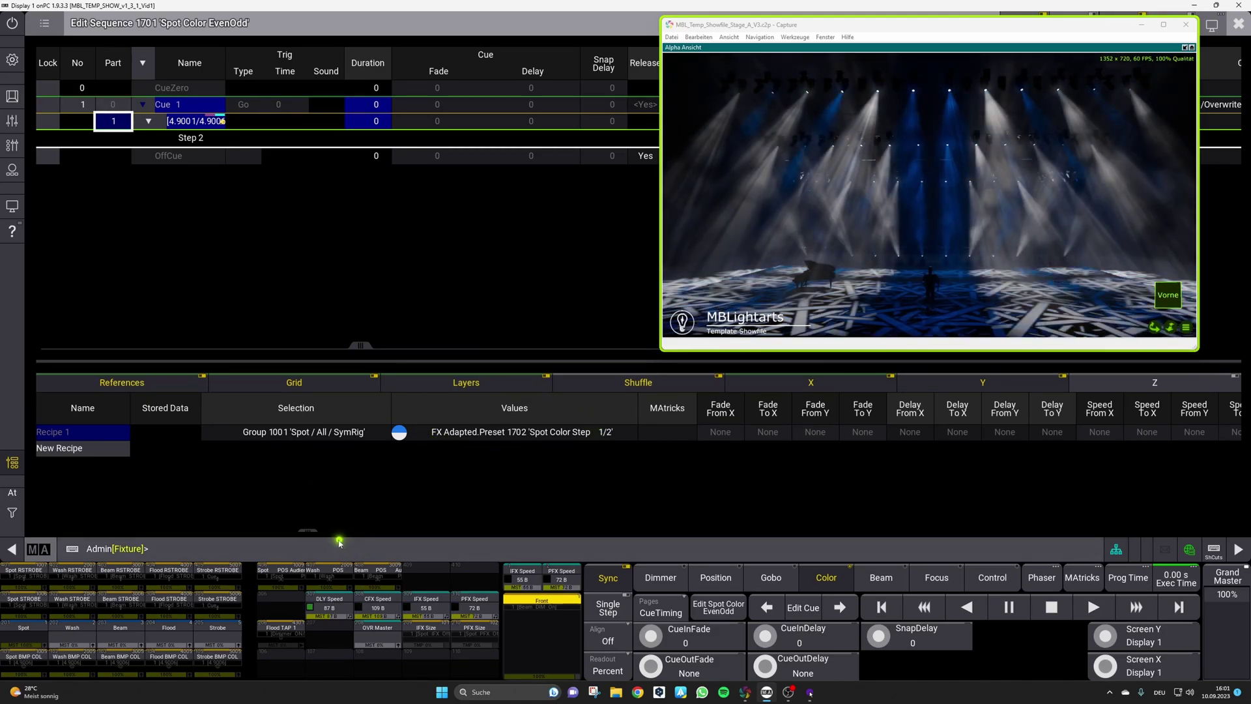
mouse_move(310, 530)
left_mouse_down()
mouse_move(701, 539)
mouse_move(307, 536)
left_mouse_up()
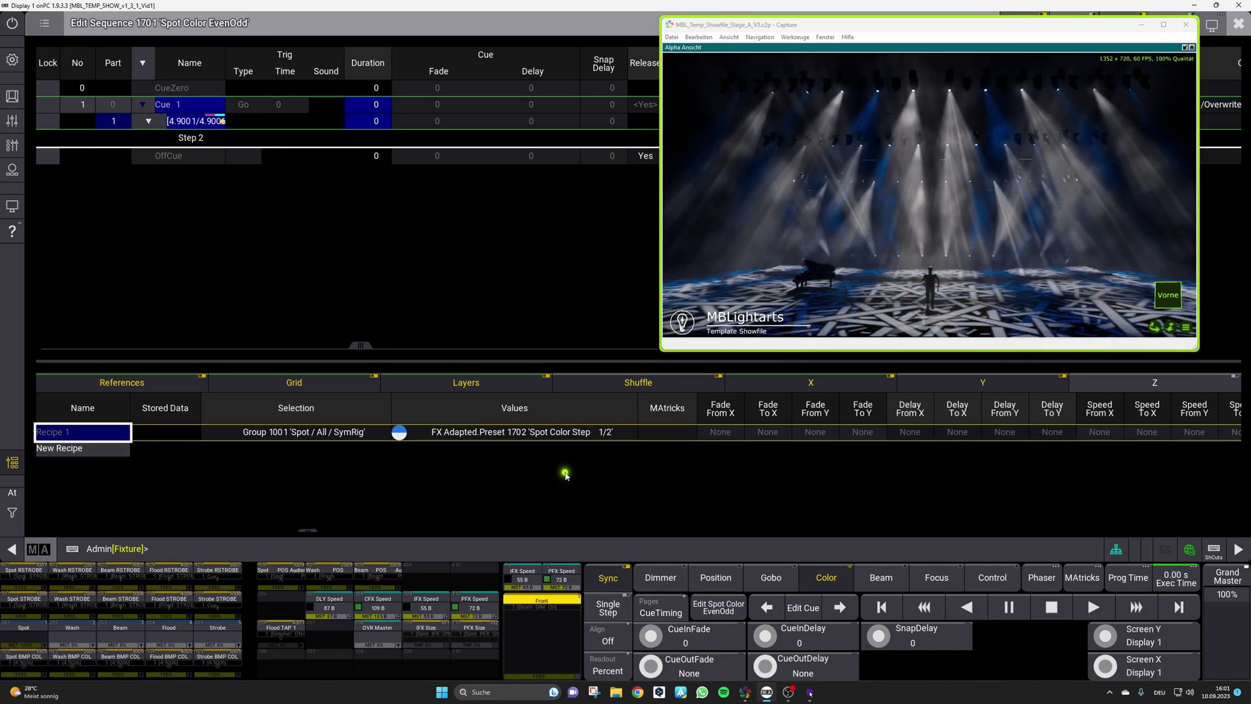
Replace the recipe's values with the FX Adapted preset 1704 'Spot Color Step 1/8'.
double_click(524, 434)
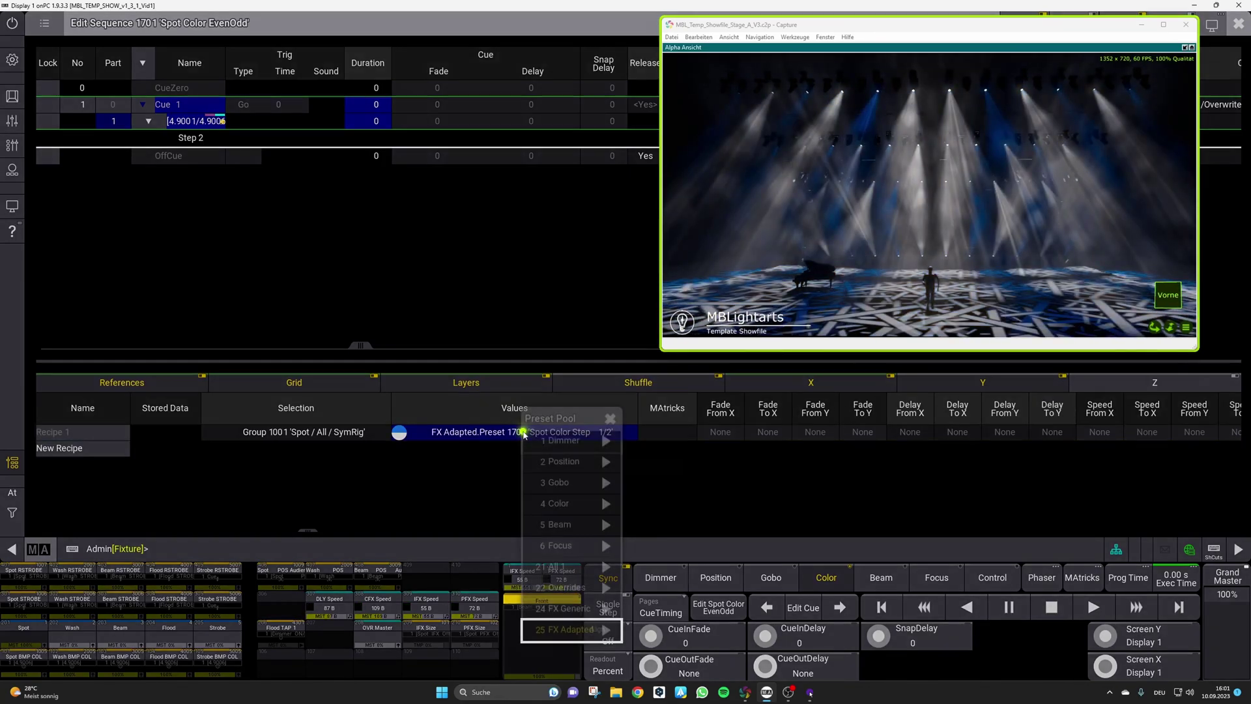
left_click(567, 630)
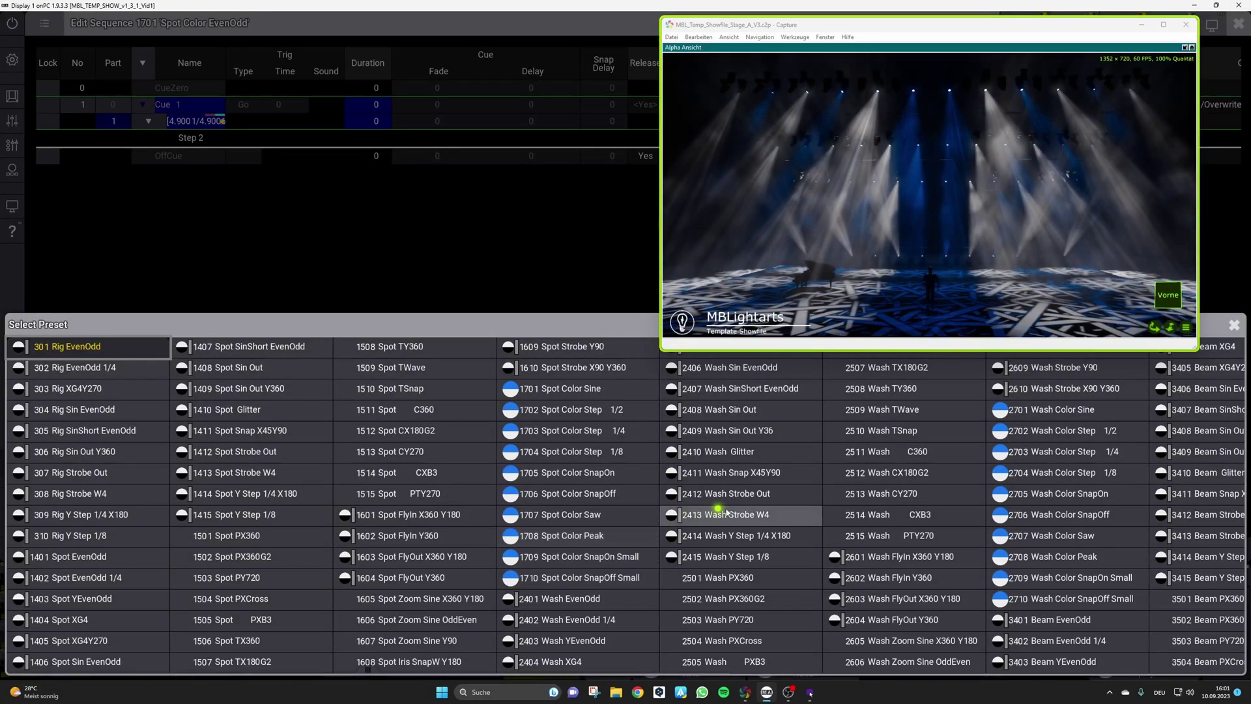
left_click_drag(829, 475, 514, 507)
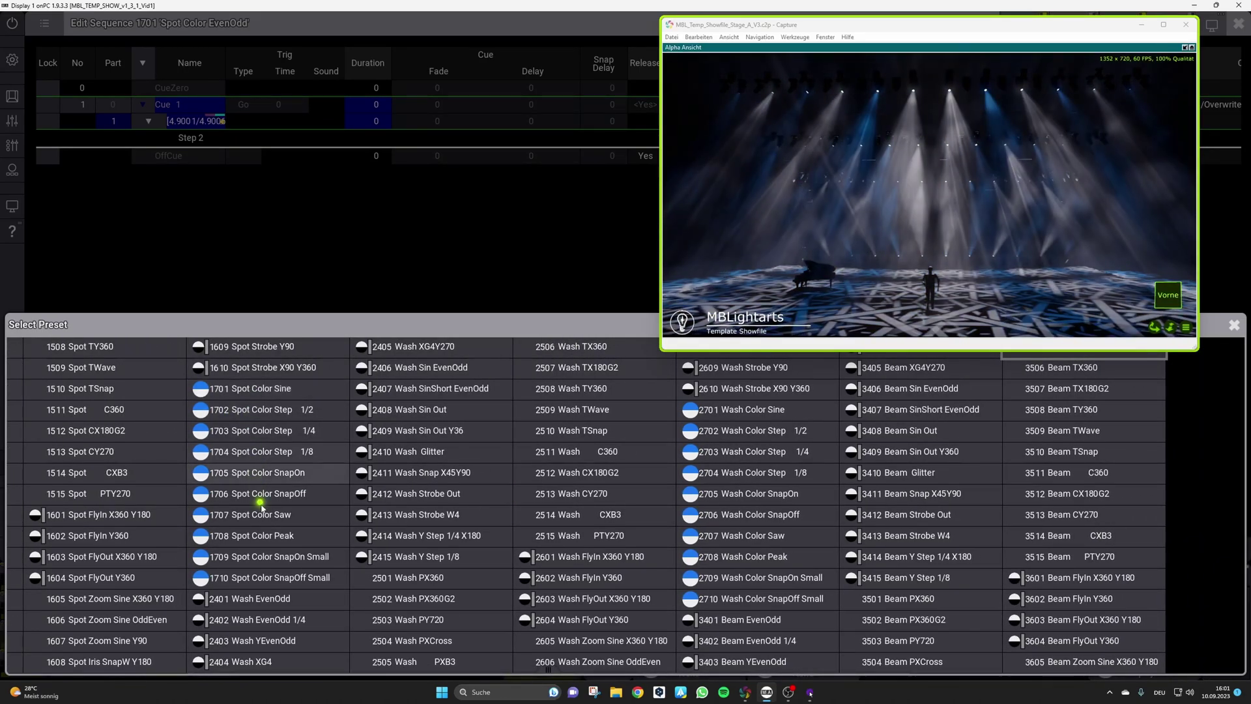
left_click(306, 388)
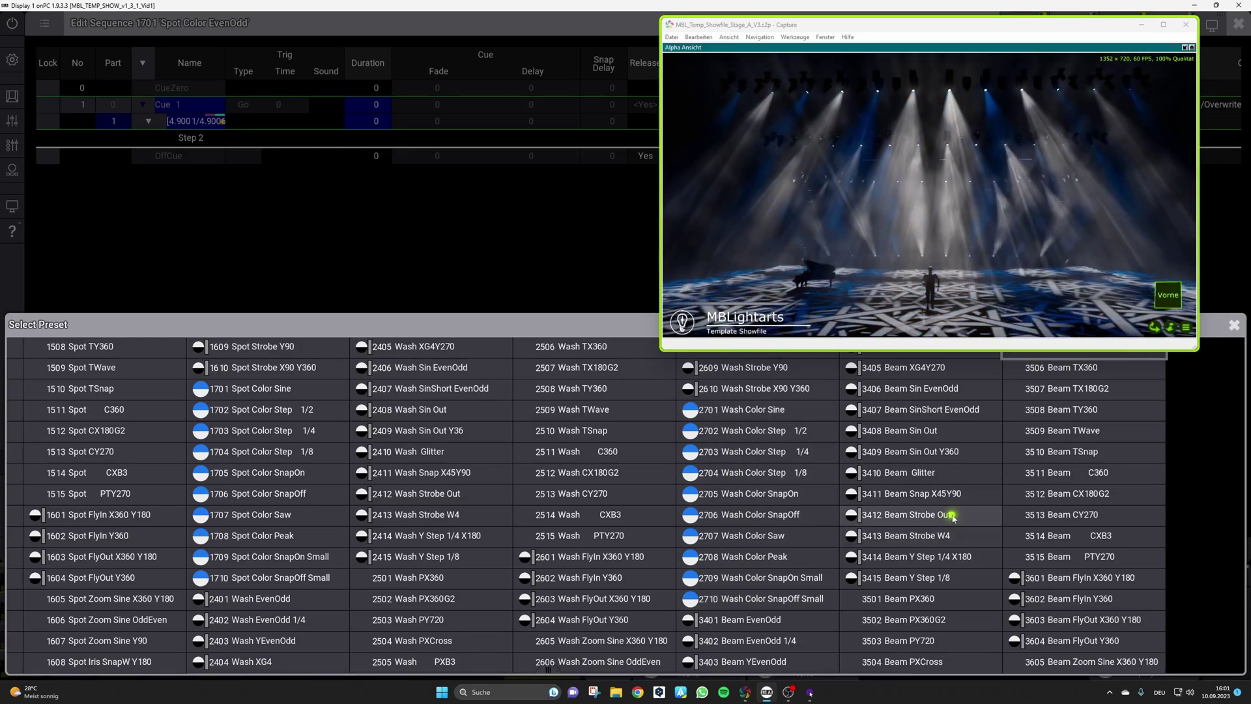
left_click_drag(953, 516, 982, 518)
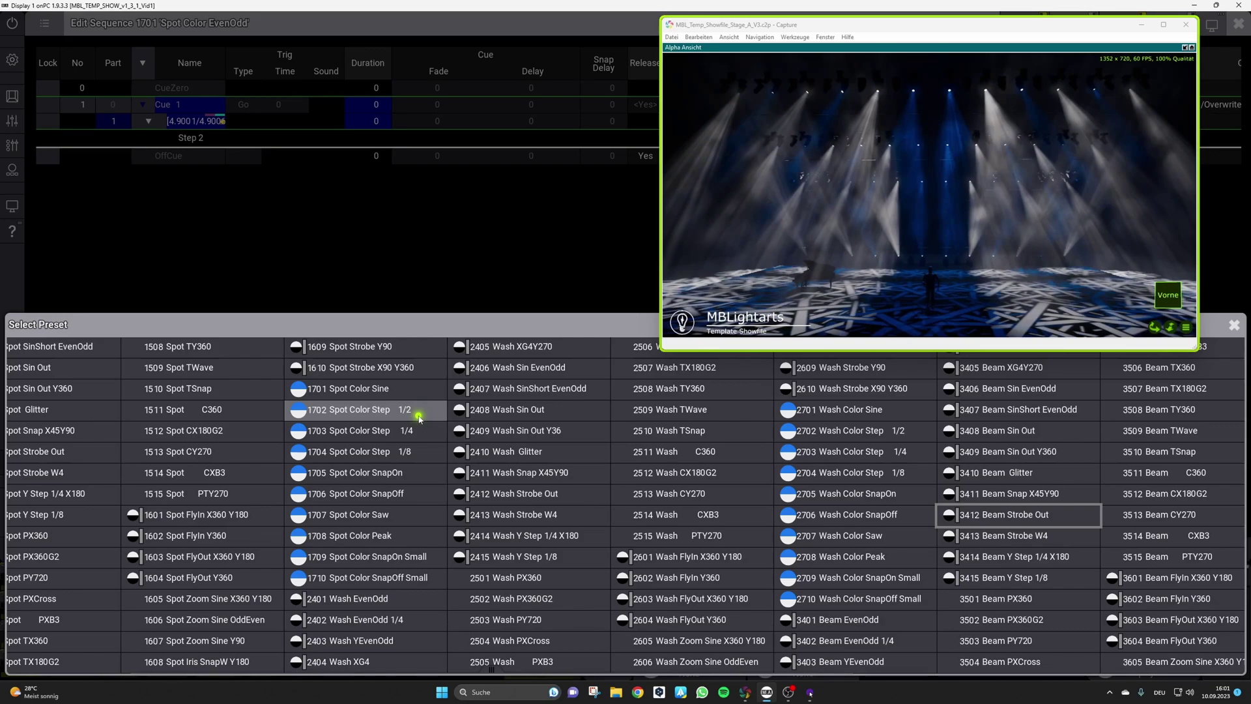
left_click(426, 456)
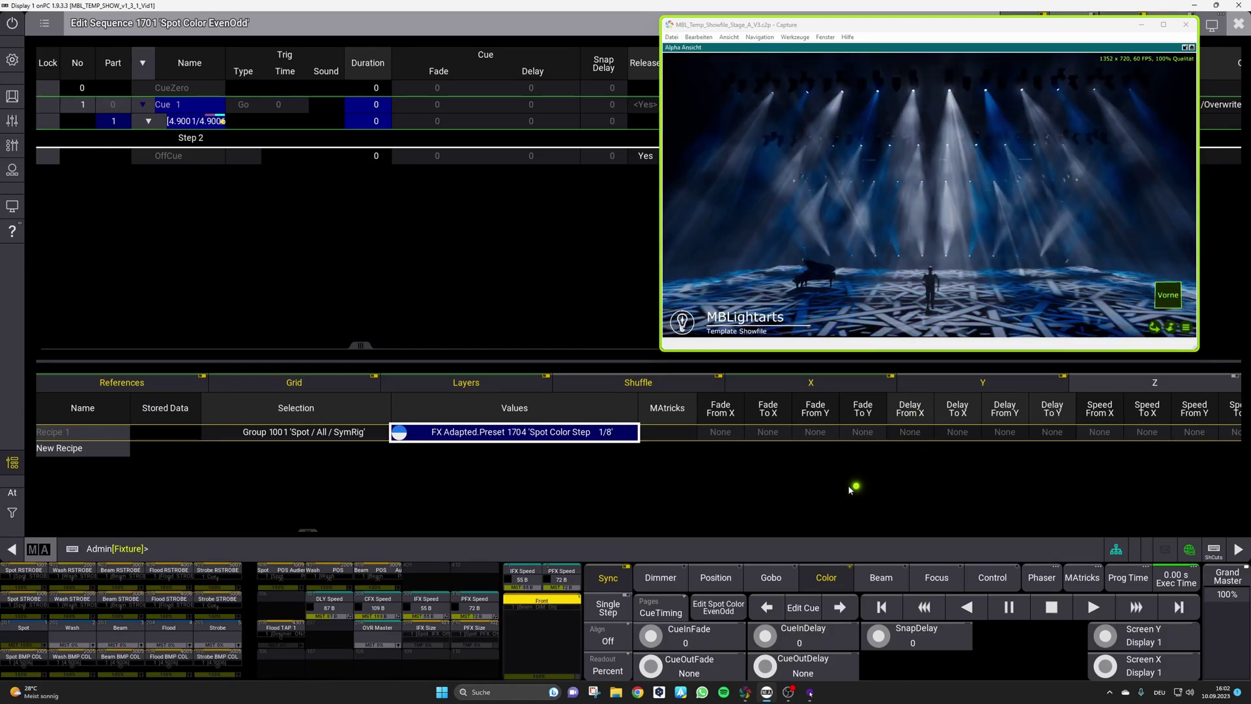
Set the recipe's XGroup to None.
left_click_drag(1053, 477, 364, 480)
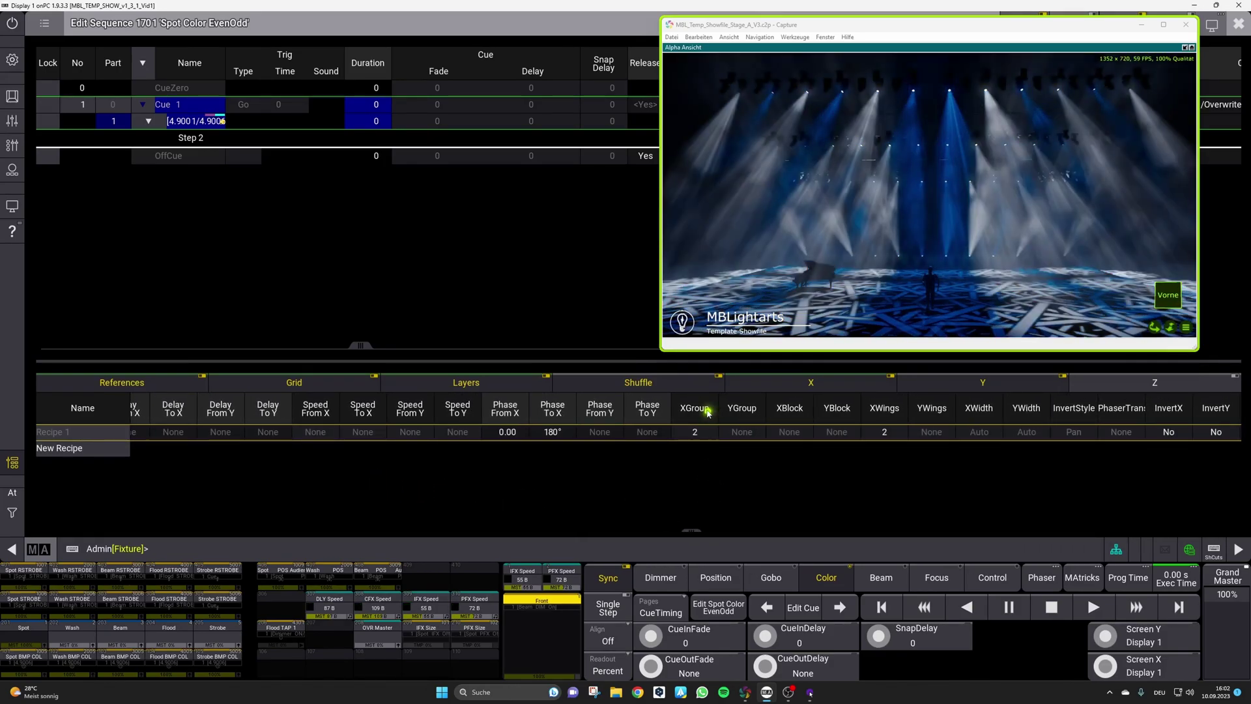
left_click(708, 435)
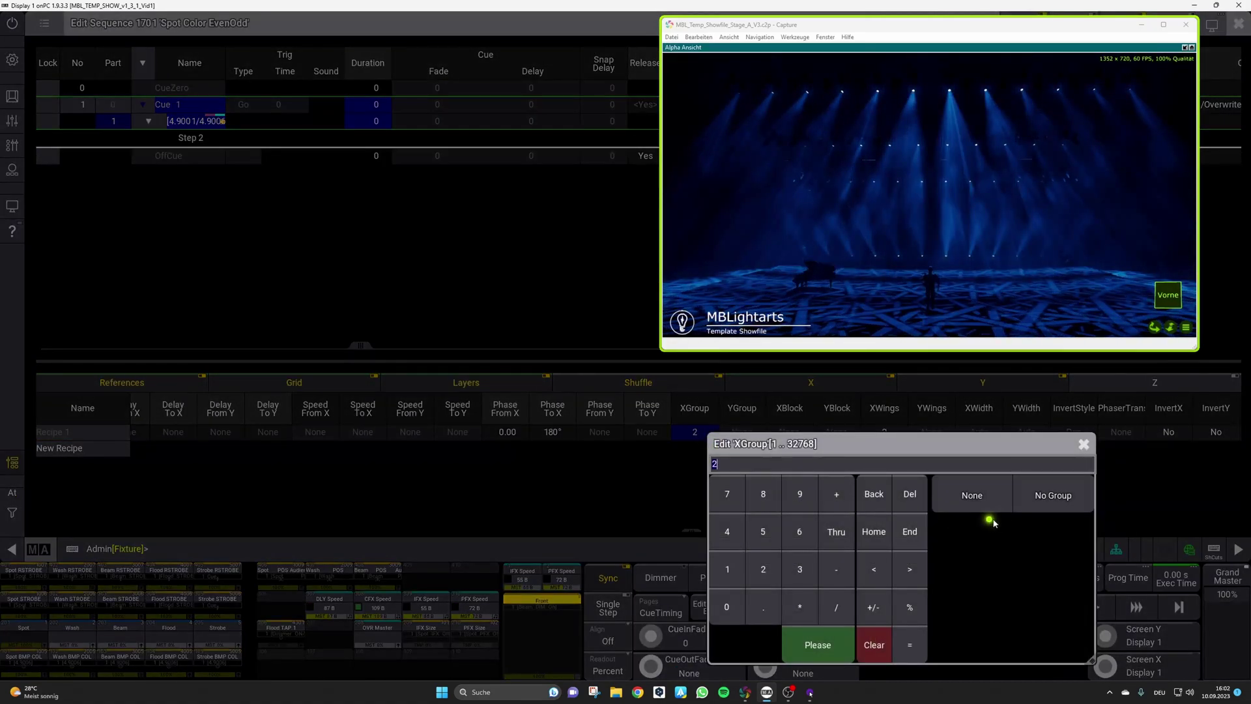
left_click(971, 491)
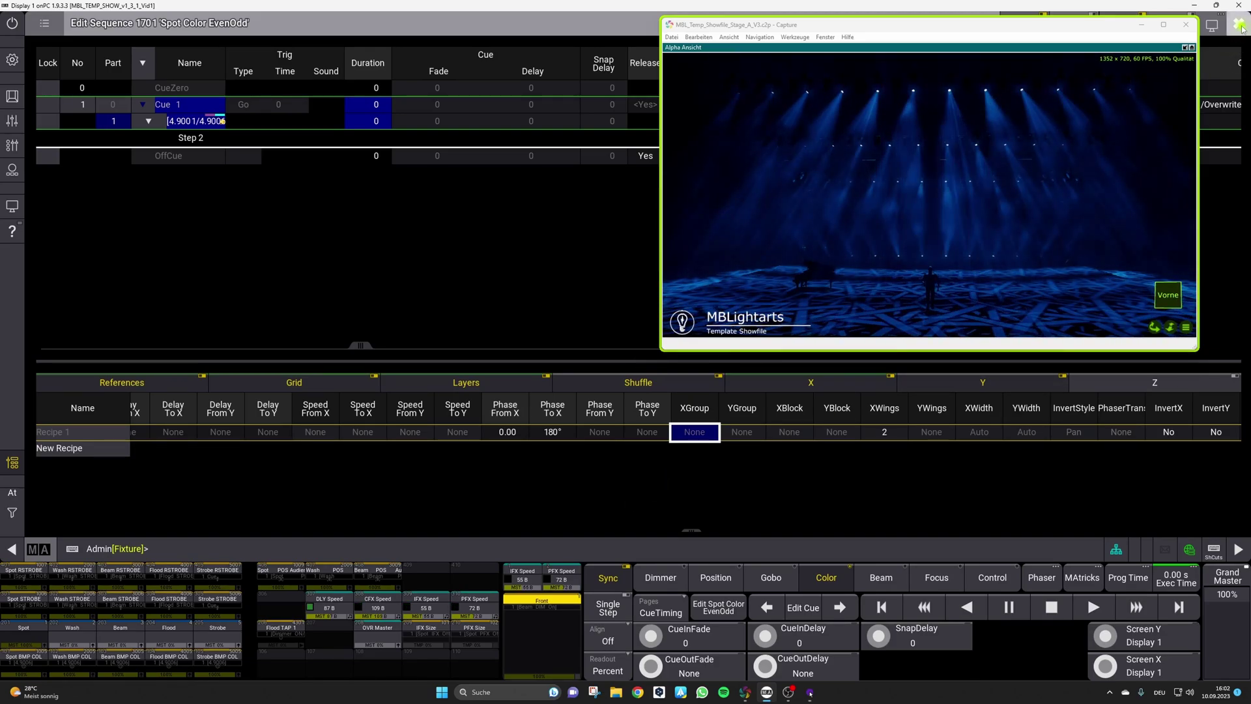
In Show A Command, set the base color of all fixture groups to red and the effect color to mint green.
left_click(1225, 461)
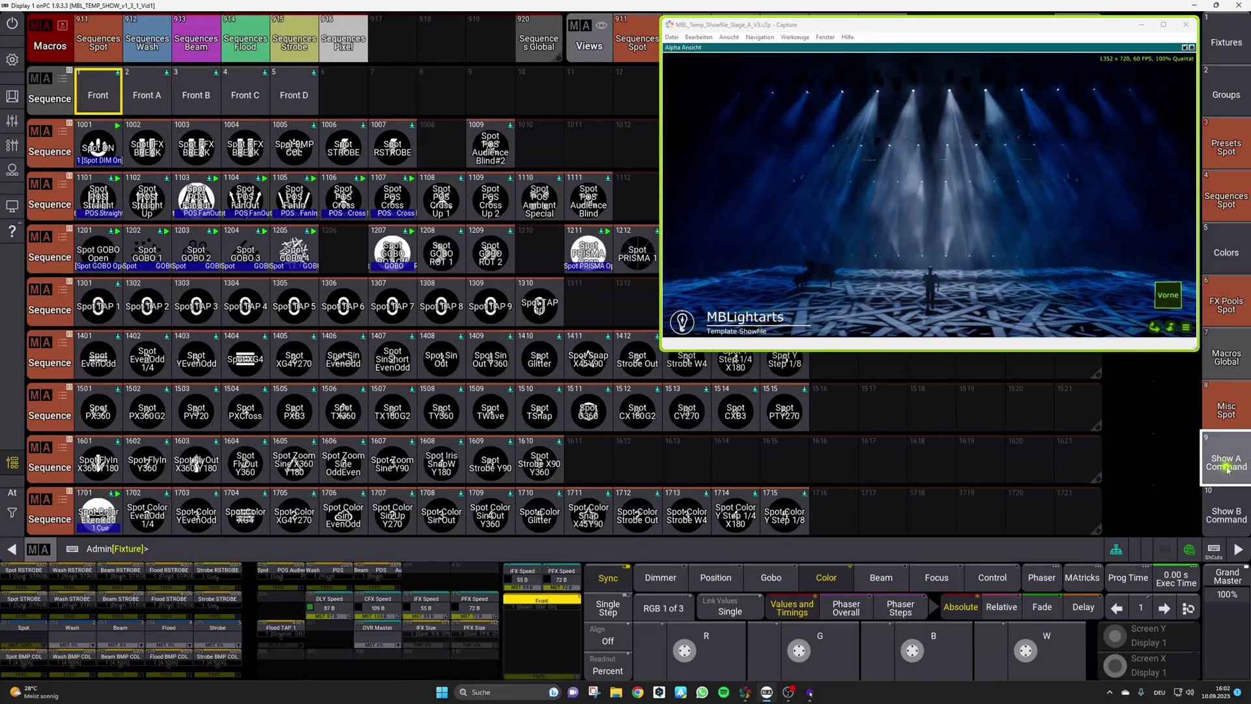
left_click_drag(948, 26, 344, 75)
left_click(728, 50)
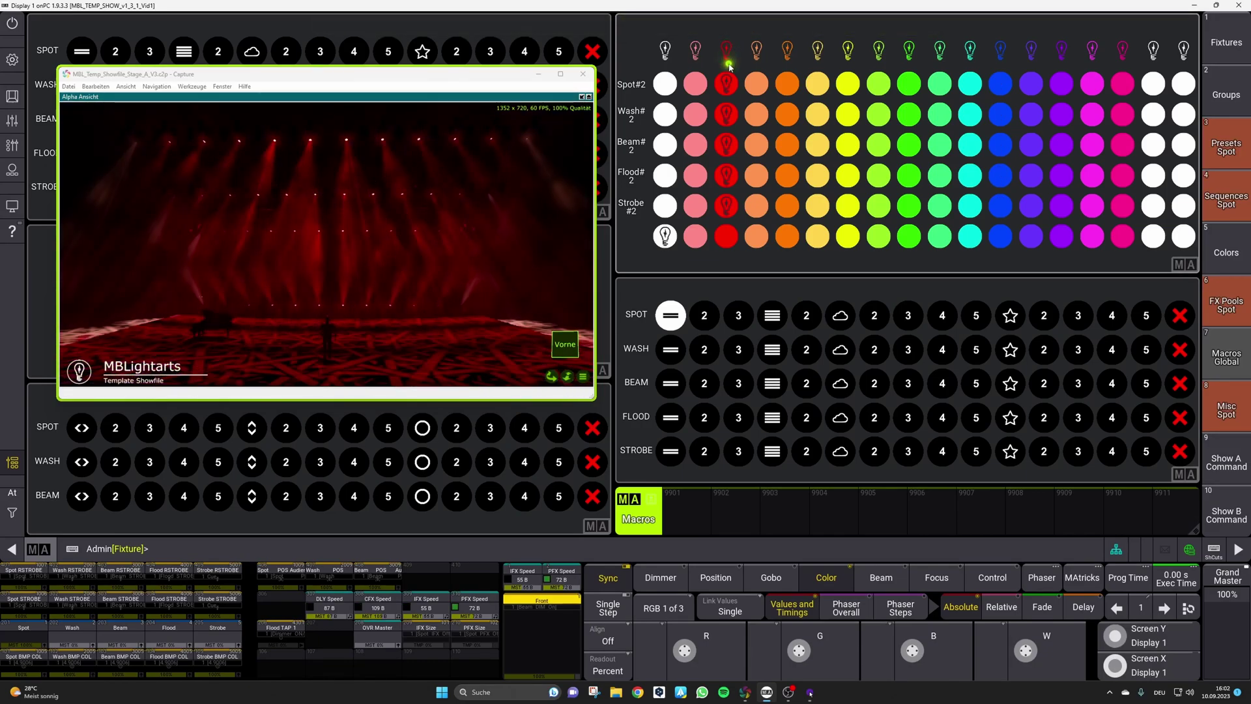
left_click(939, 236)
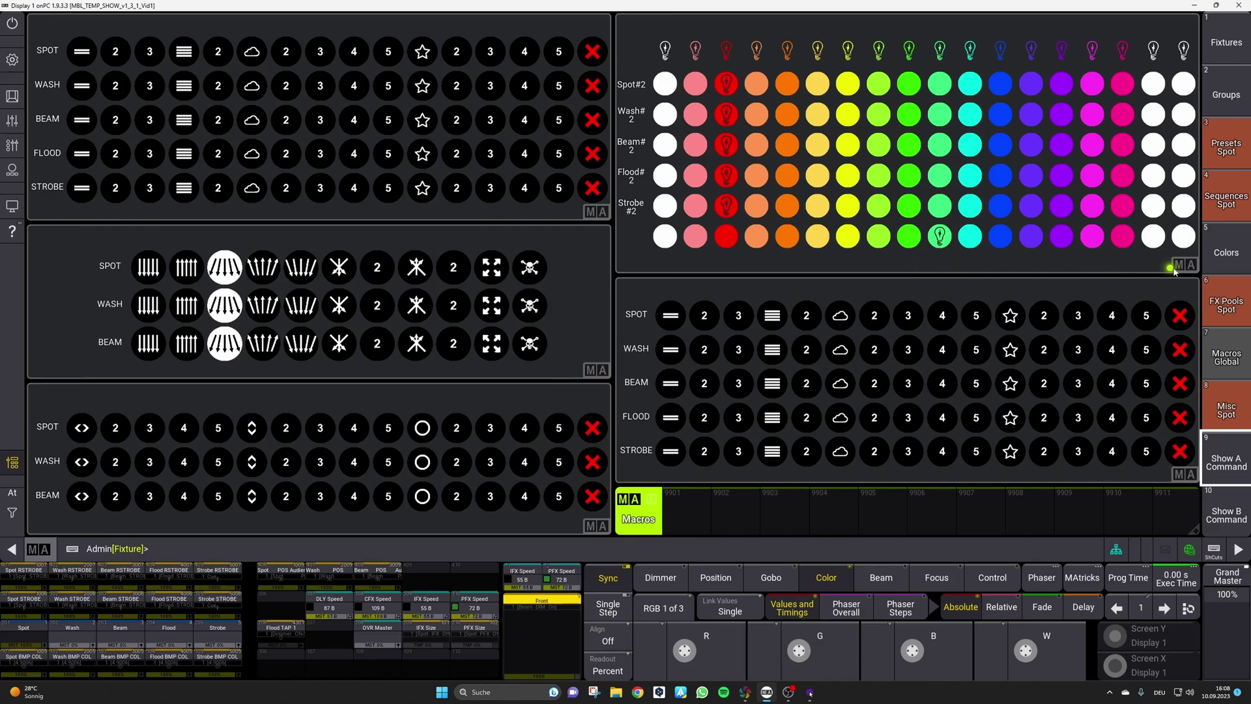
Open the Colors view and examine color presets 9001 to 9006 that hold the base colors and the effect color.
left_click(1224, 268)
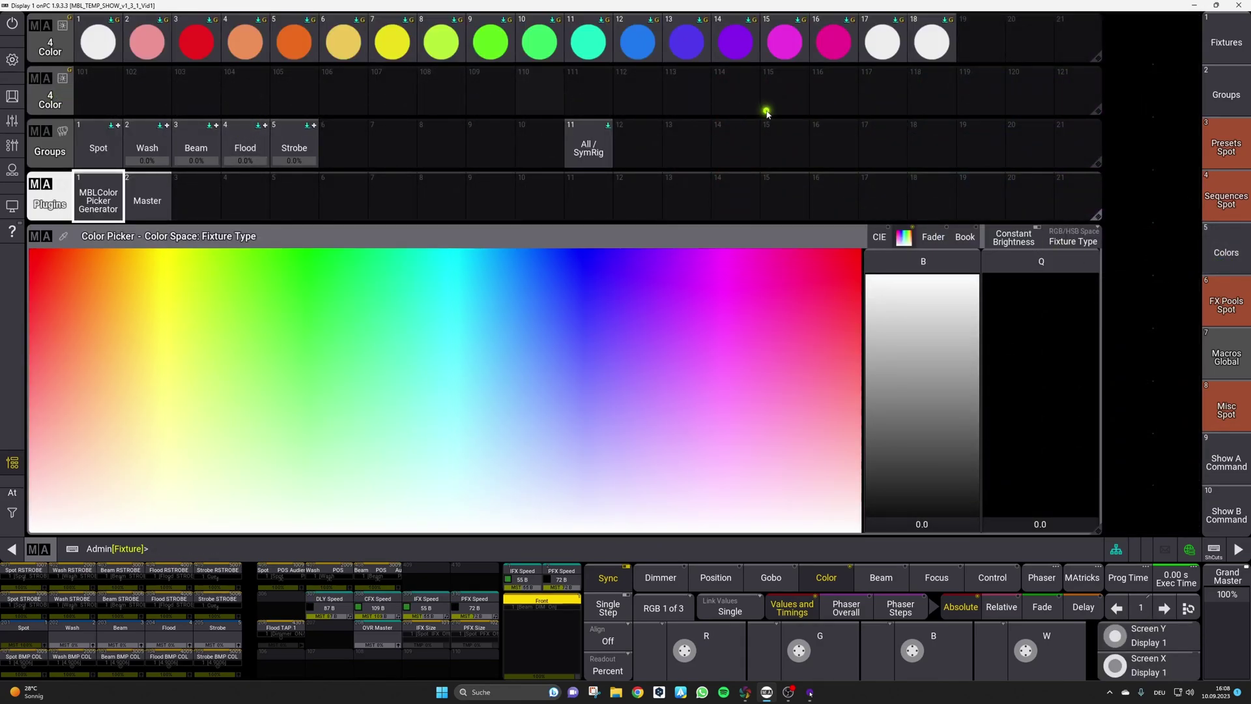
scroll(634, 94, "down", 15)
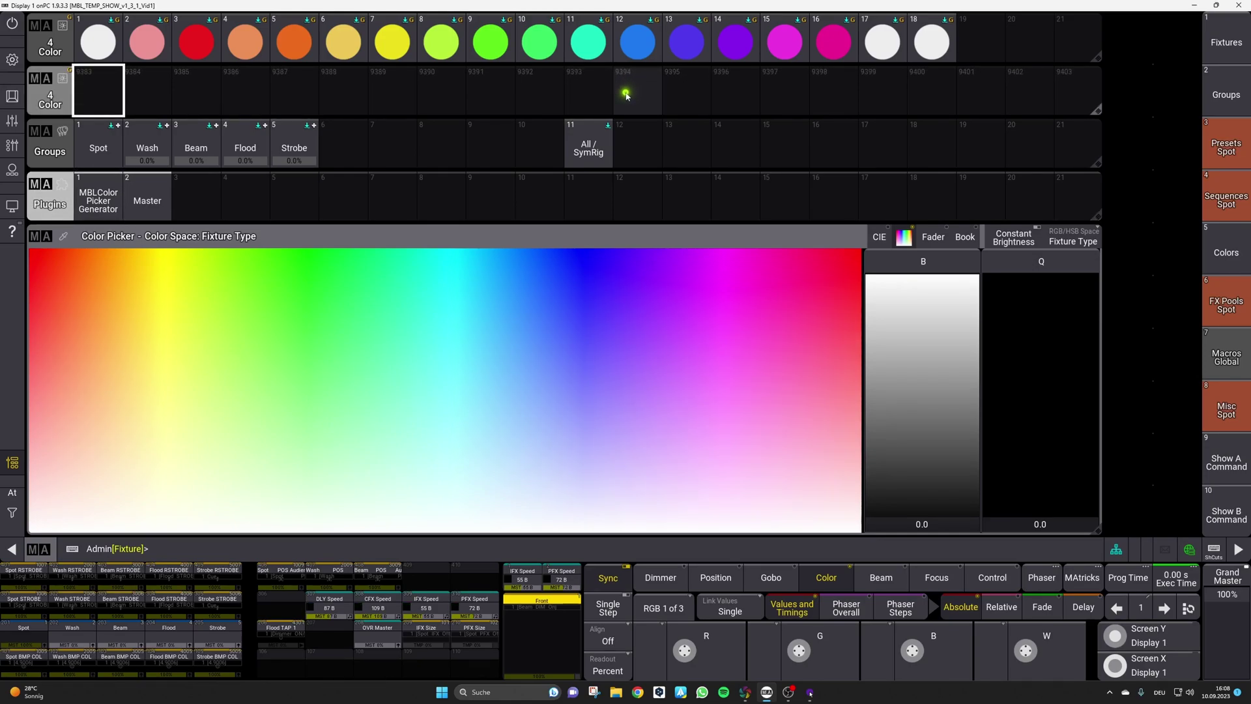
scroll(626, 95, "up", 3)
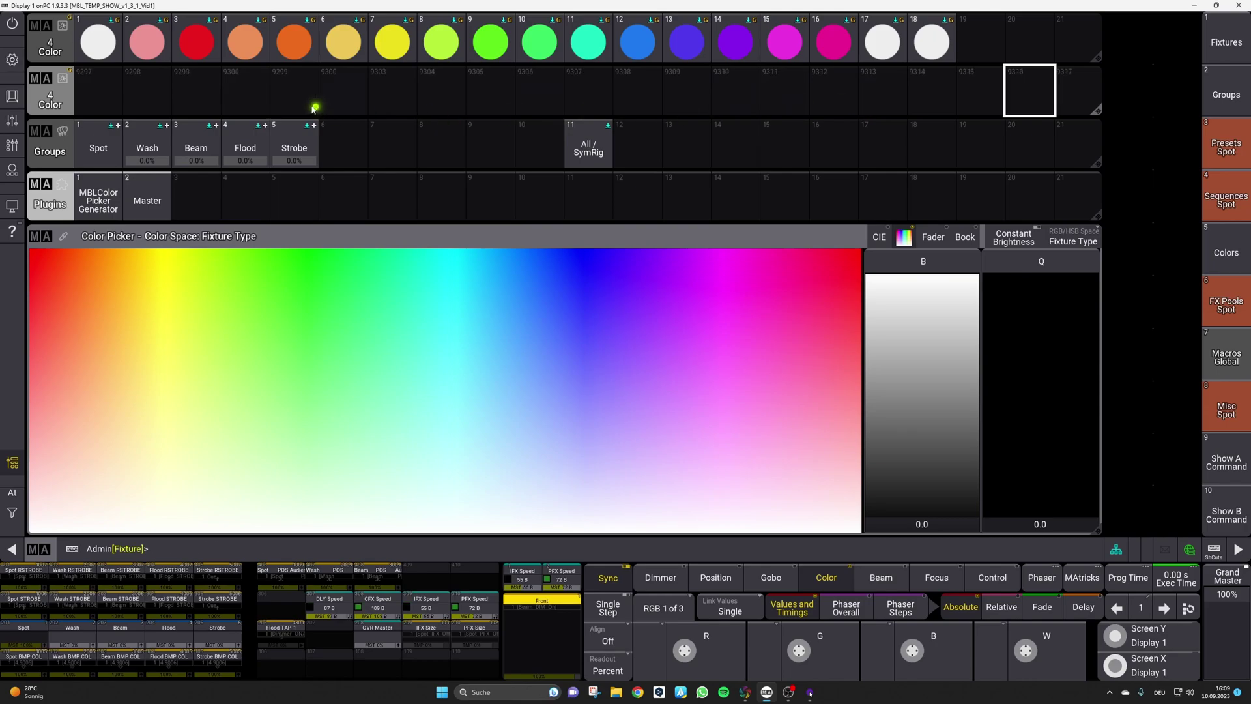
scroll(350, 99, "up", 3)
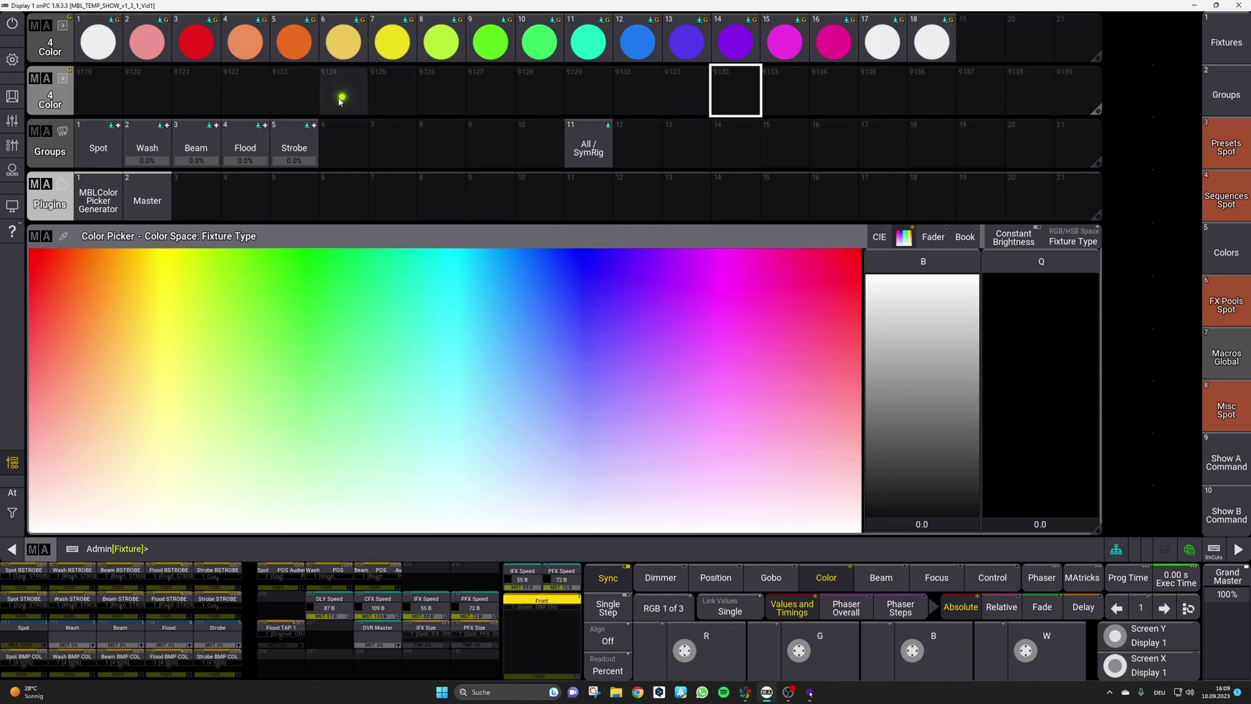
scroll(522, 109, "up", 2)
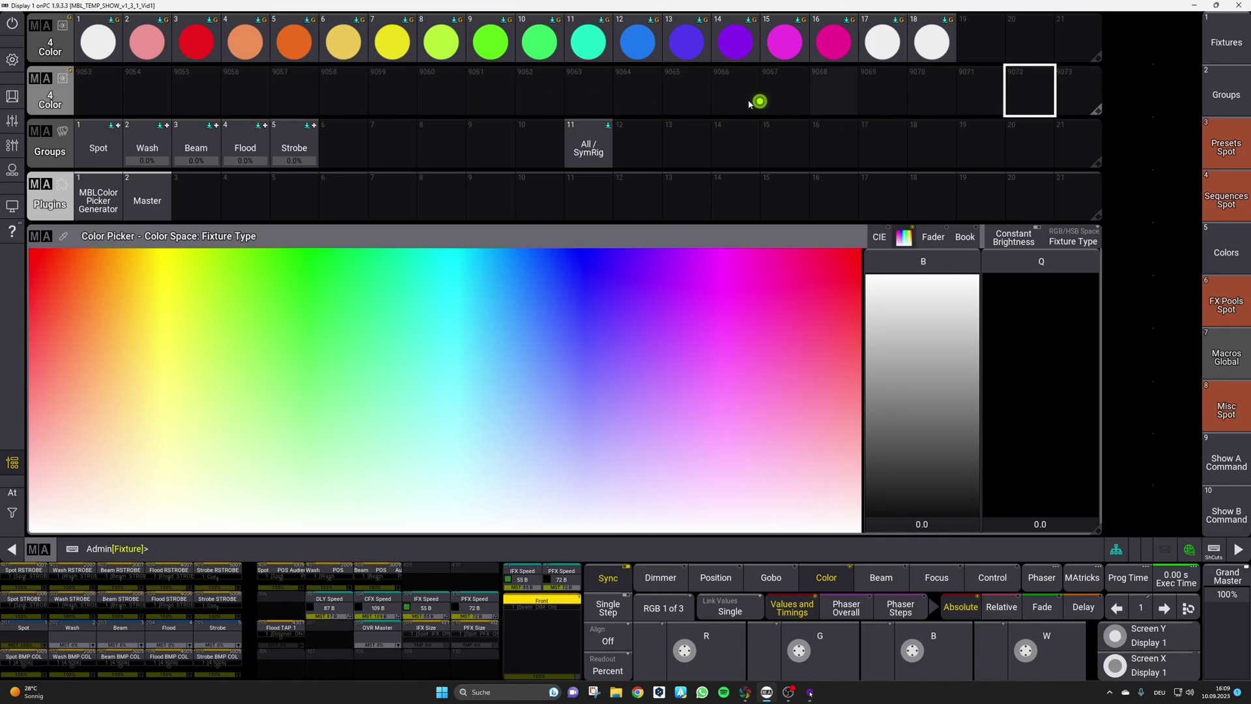
scroll(456, 98, "up", 2)
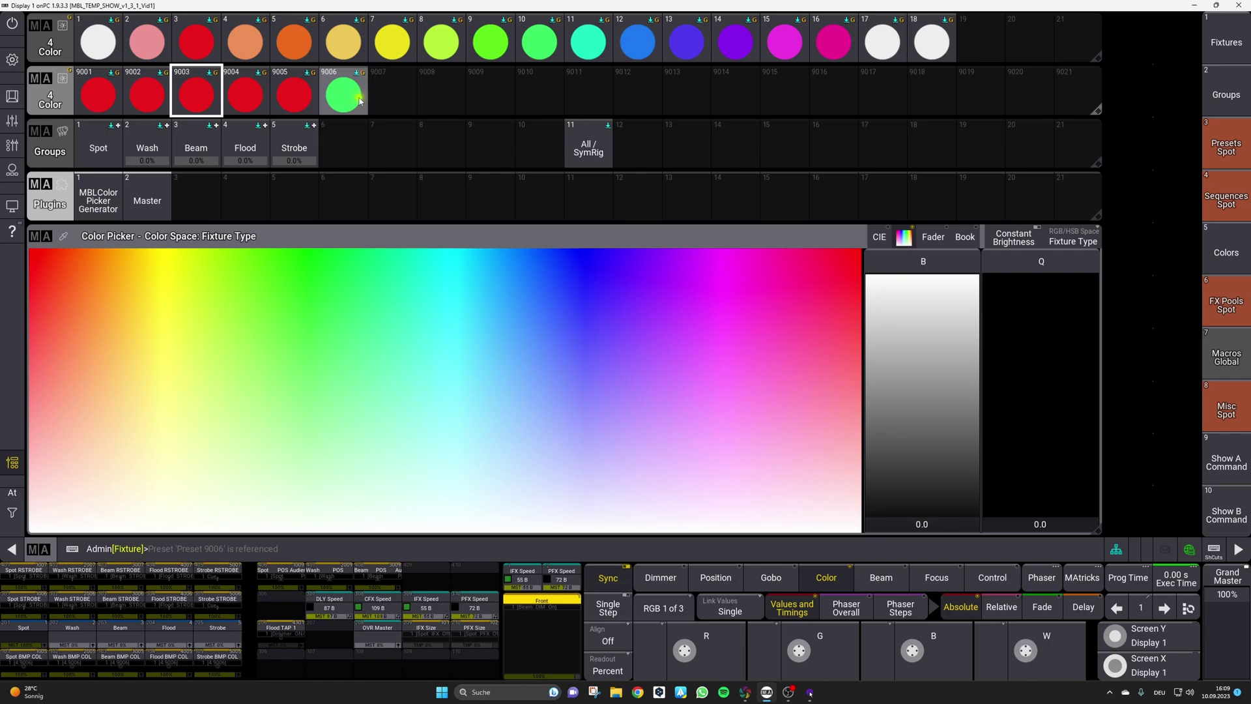
left_click(98, 82)
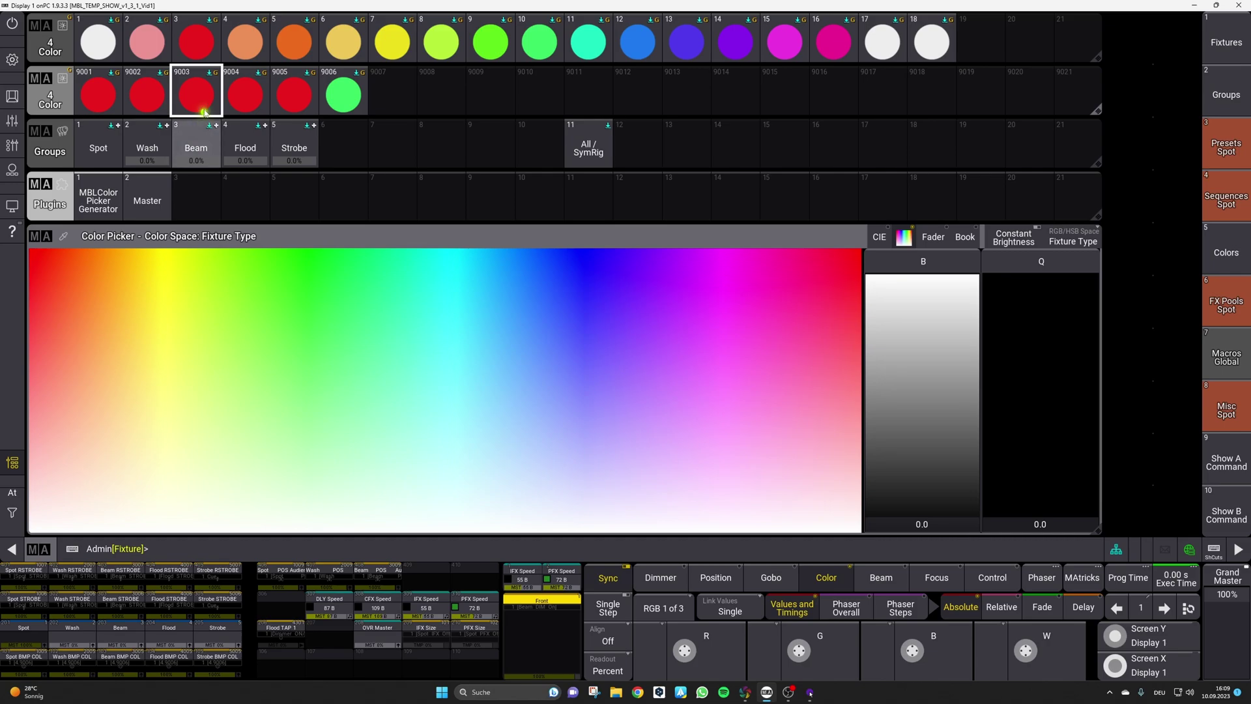
left_click(346, 103)
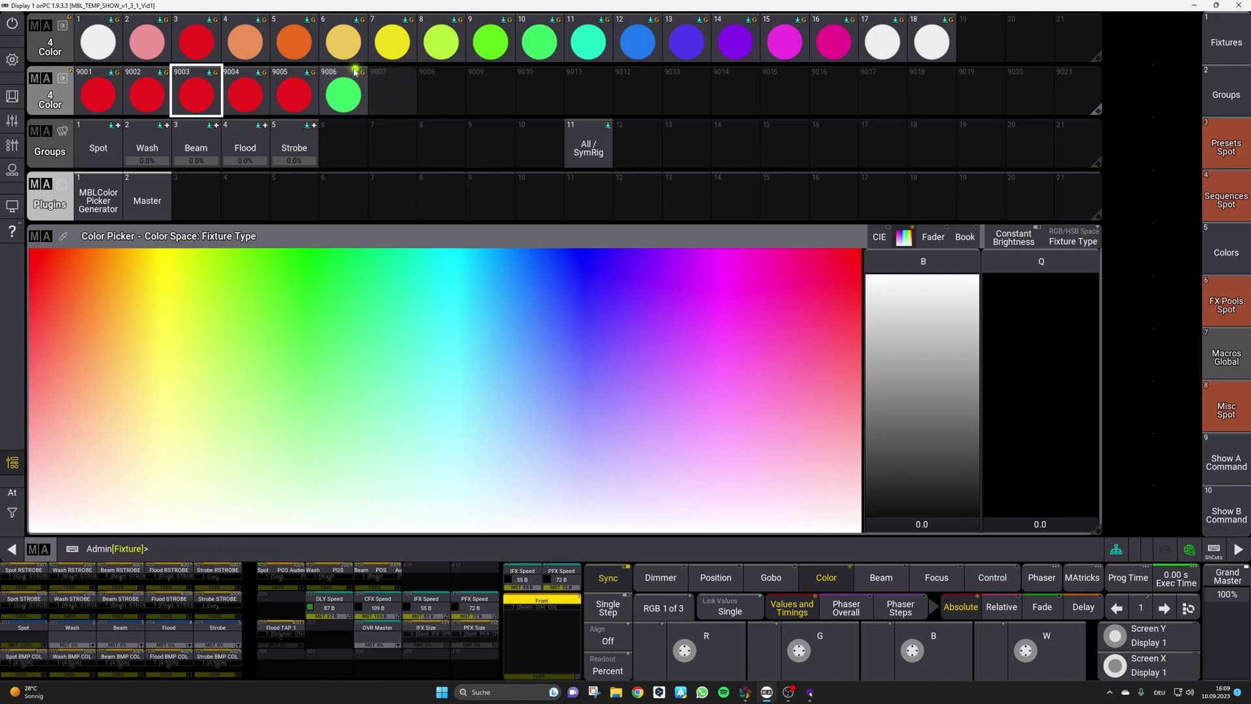
left_click(220, 113)
left_click_drag(227, 117, 407, 112)
Look over the Show B Command layouts and return to the Show A Command view.
left_click(1226, 514)
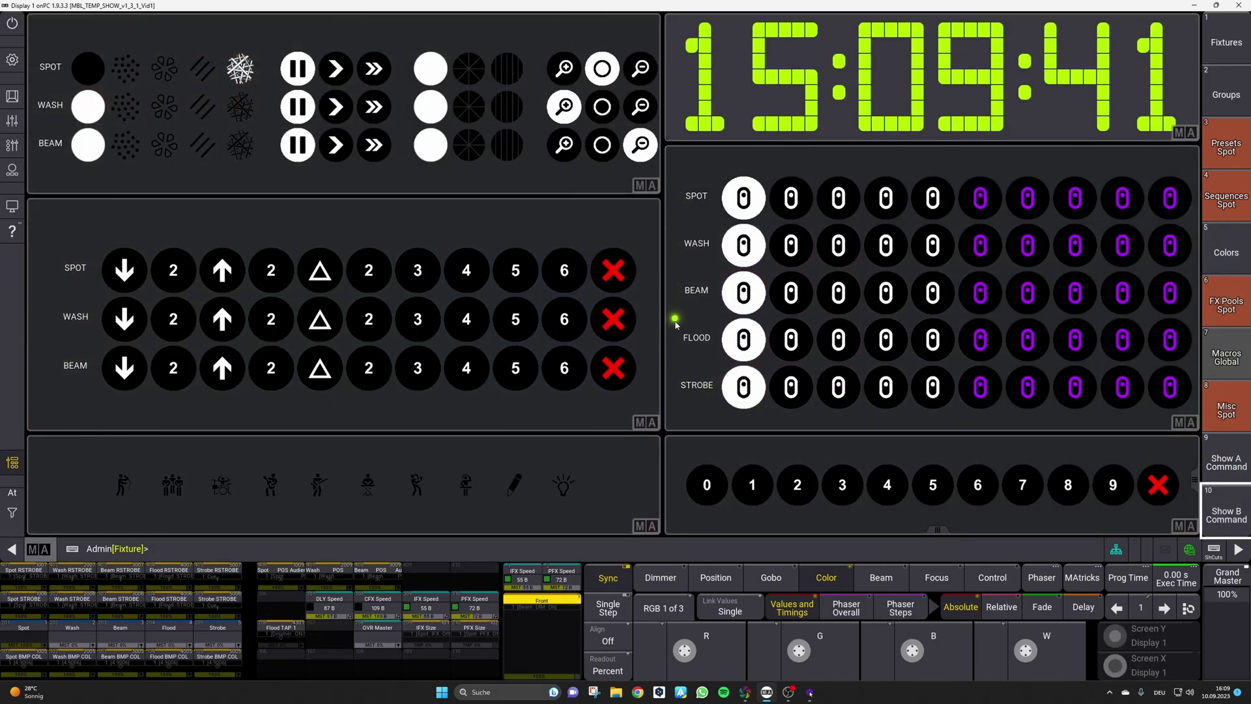
left_click(1226, 462)
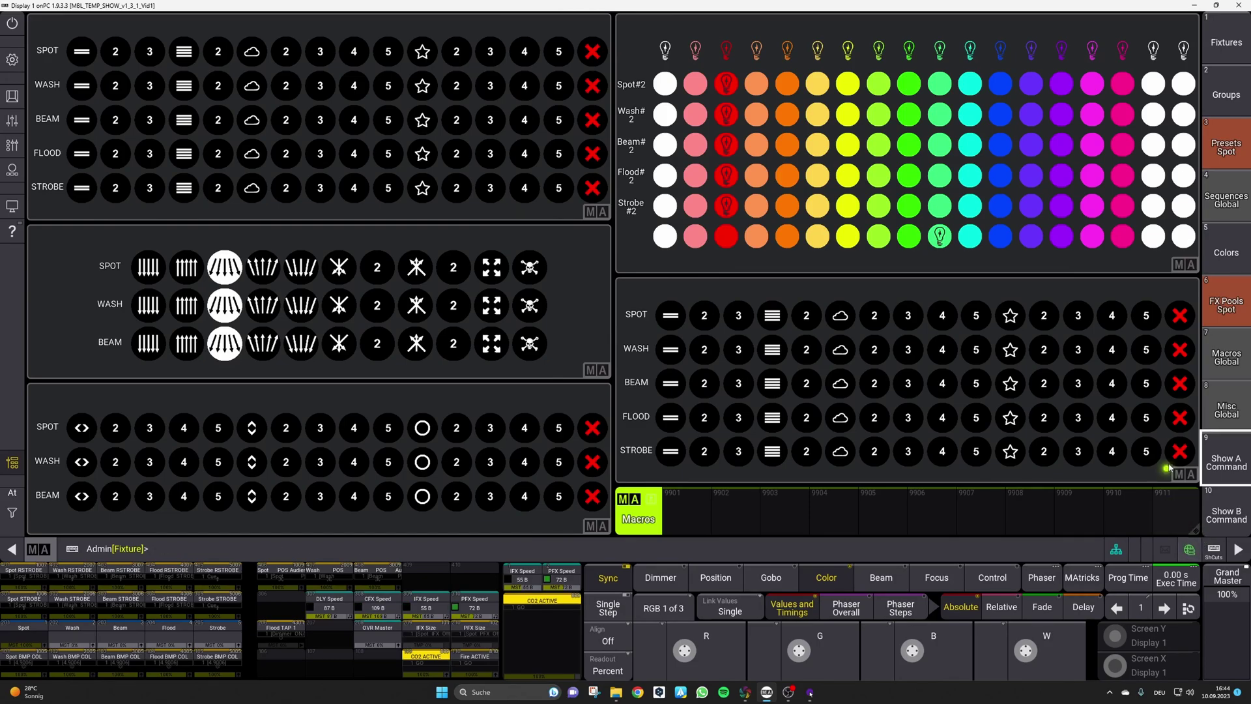
Open the Timers view from Misc Global and examine the CO2 Timer and the Fire Timer.
left_click(1220, 424)
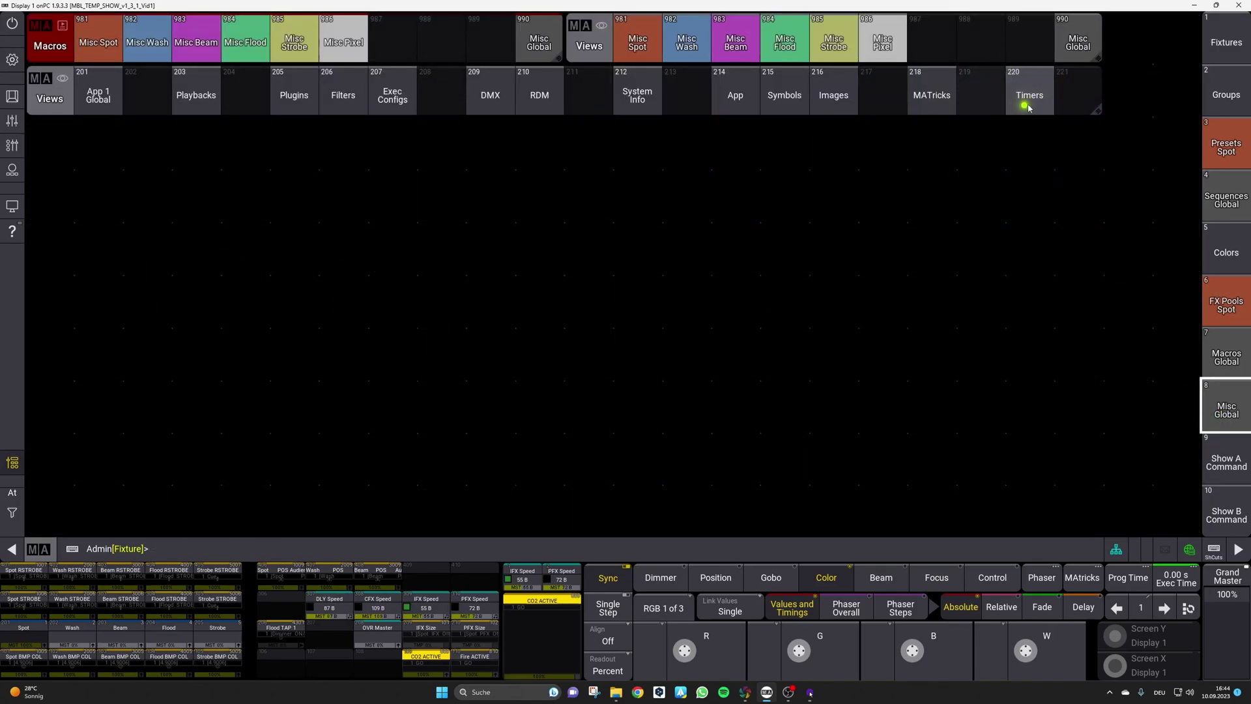
left_click(1049, 103)
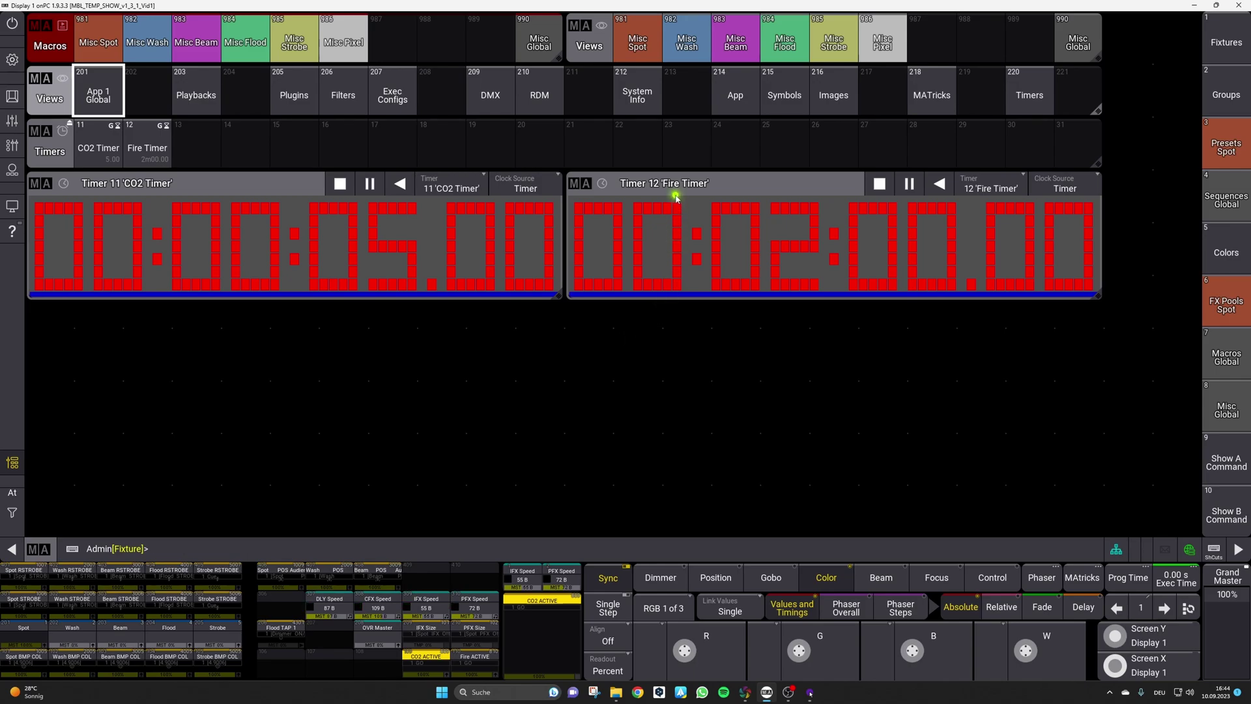
left_click(129, 159)
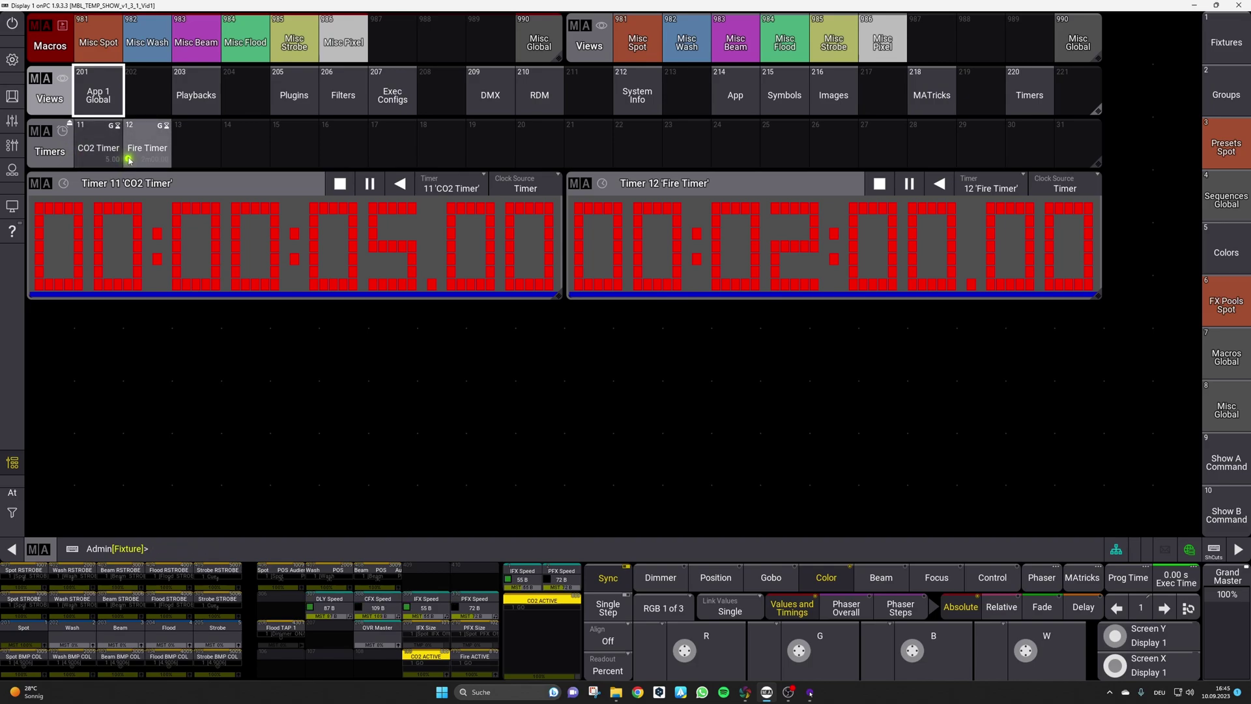
left_click(103, 140)
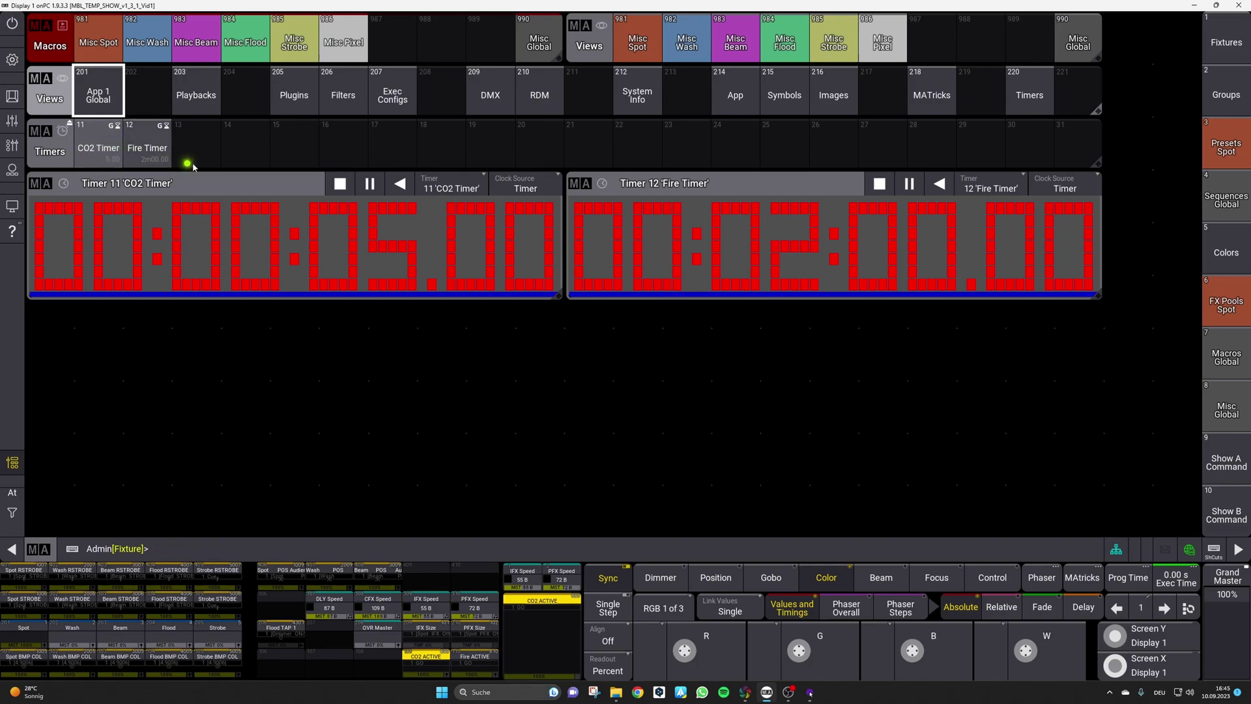
Check the CO2 ACTIVE and Fire ACTIVE sequences in the global sequence pools, and return to the Timers view.
left_click_drag(1215, 203, 1226, 214)
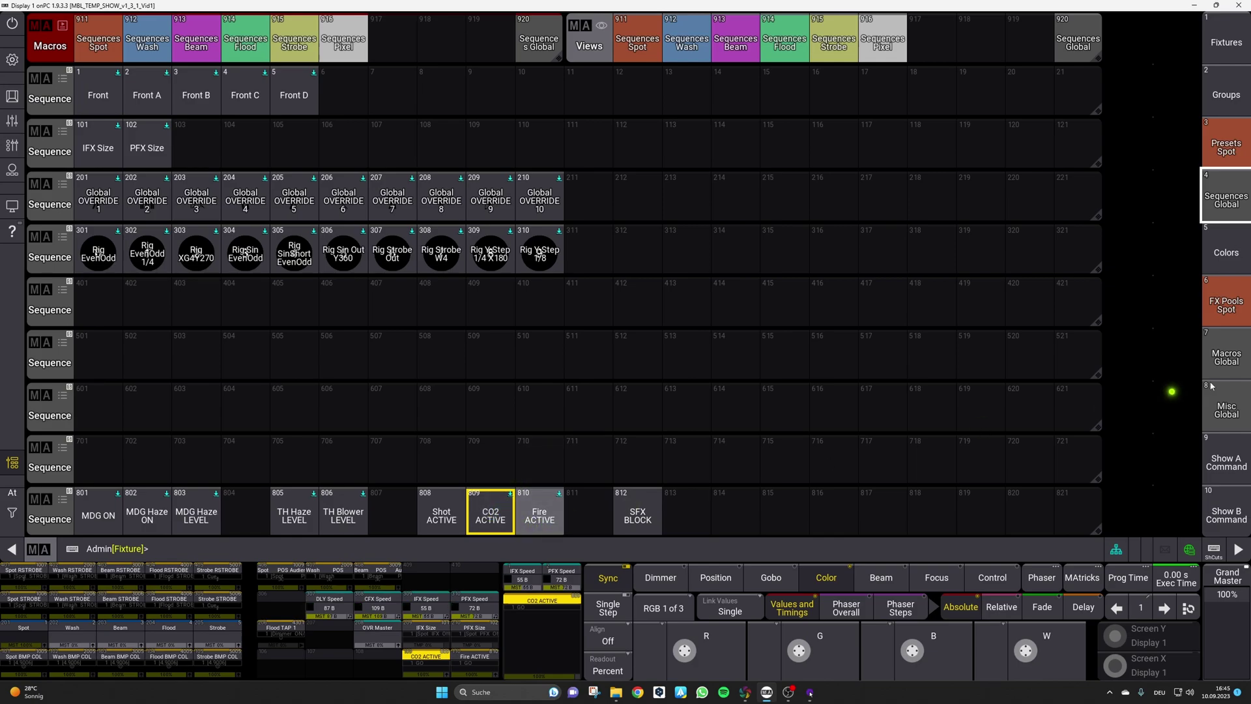
left_click(1228, 424)
left_click(1042, 97)
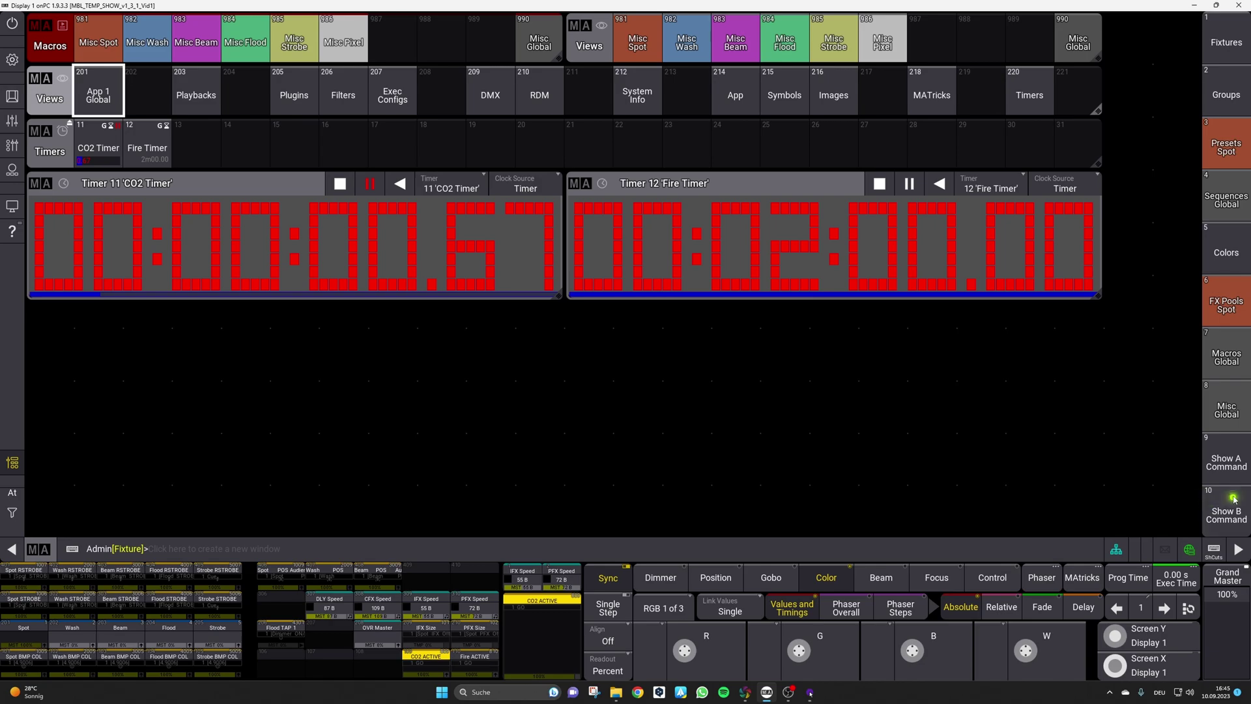
Return to the Show A Command view and confirm the CO2 timer's expiry message.
left_click(1226, 462)
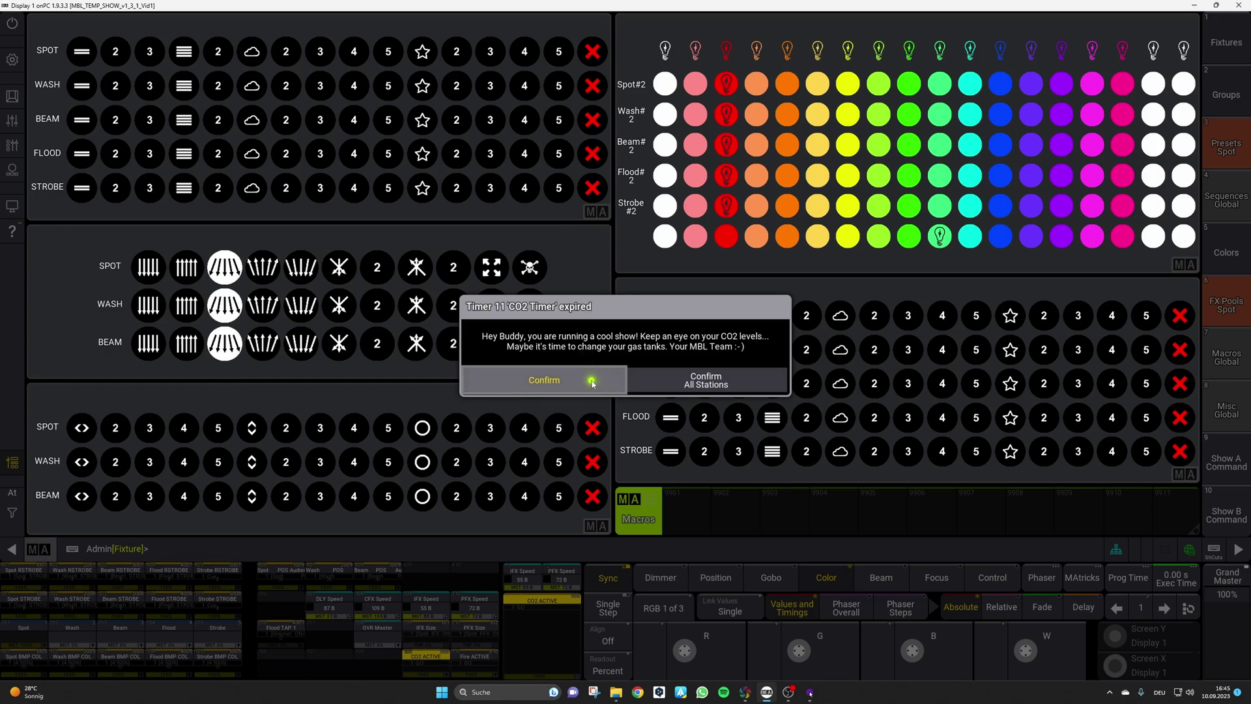
left_click(592, 383)
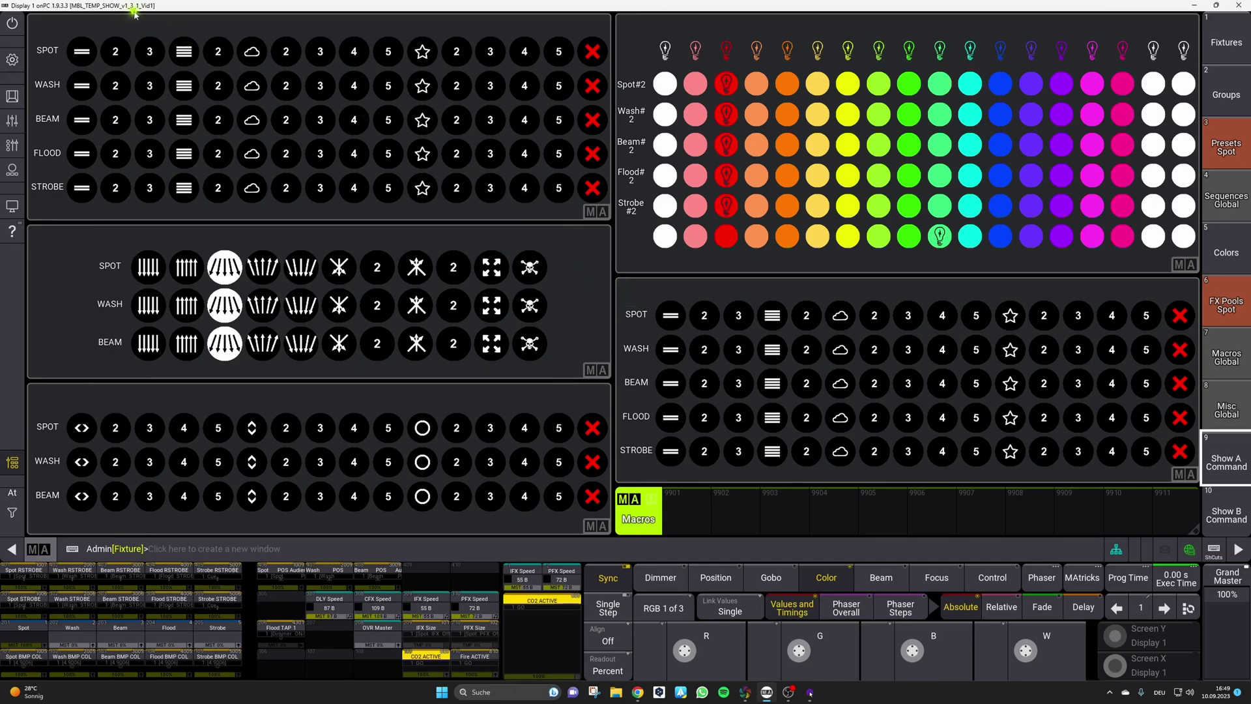
Switch to Chrome and read the release notes for versions 1.3.1 and 1.3.0 on the MA3 Template Showfile page.
left_click(638, 691)
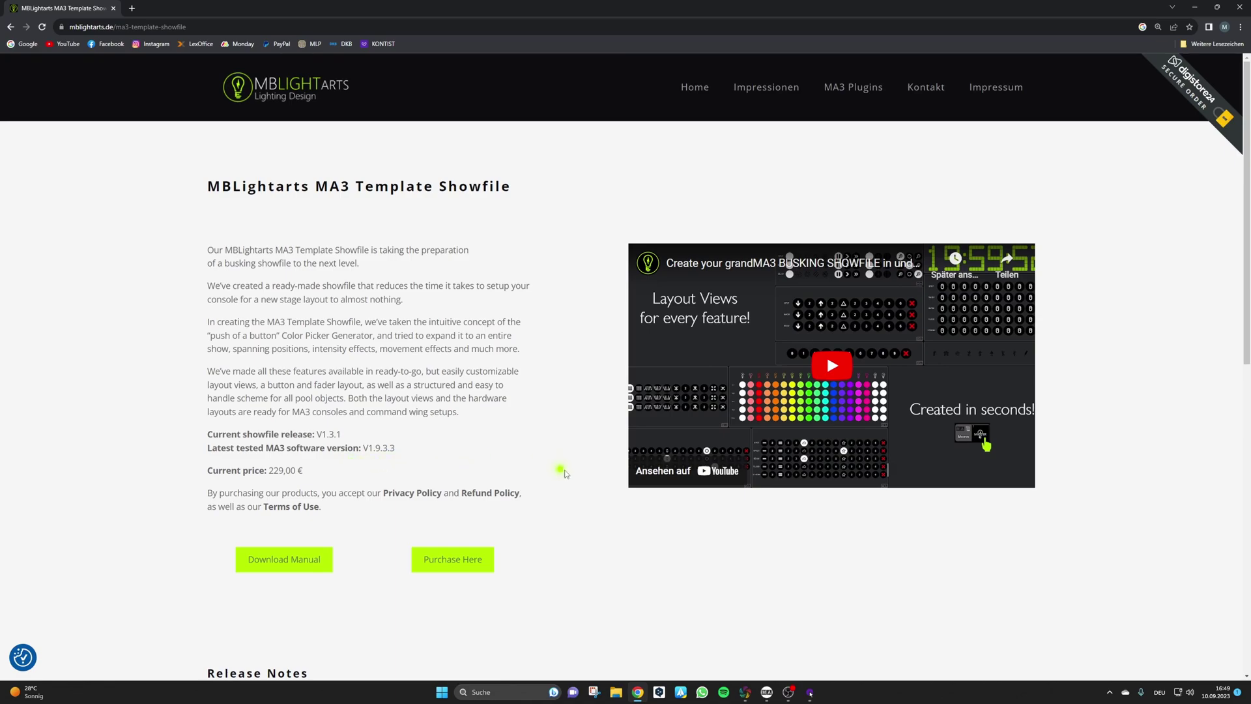
scroll(586, 469, "down", 5)
scroll(603, 469, "down", 2)
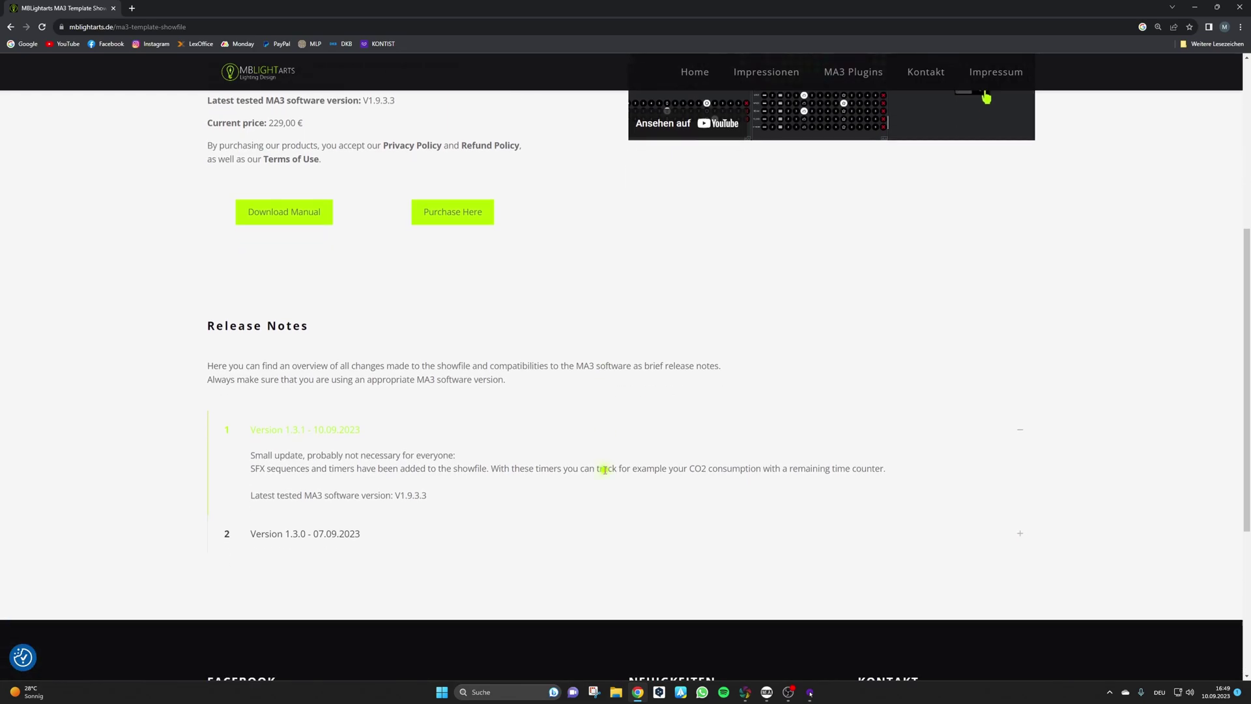
scroll(586, 470, "up", 1)
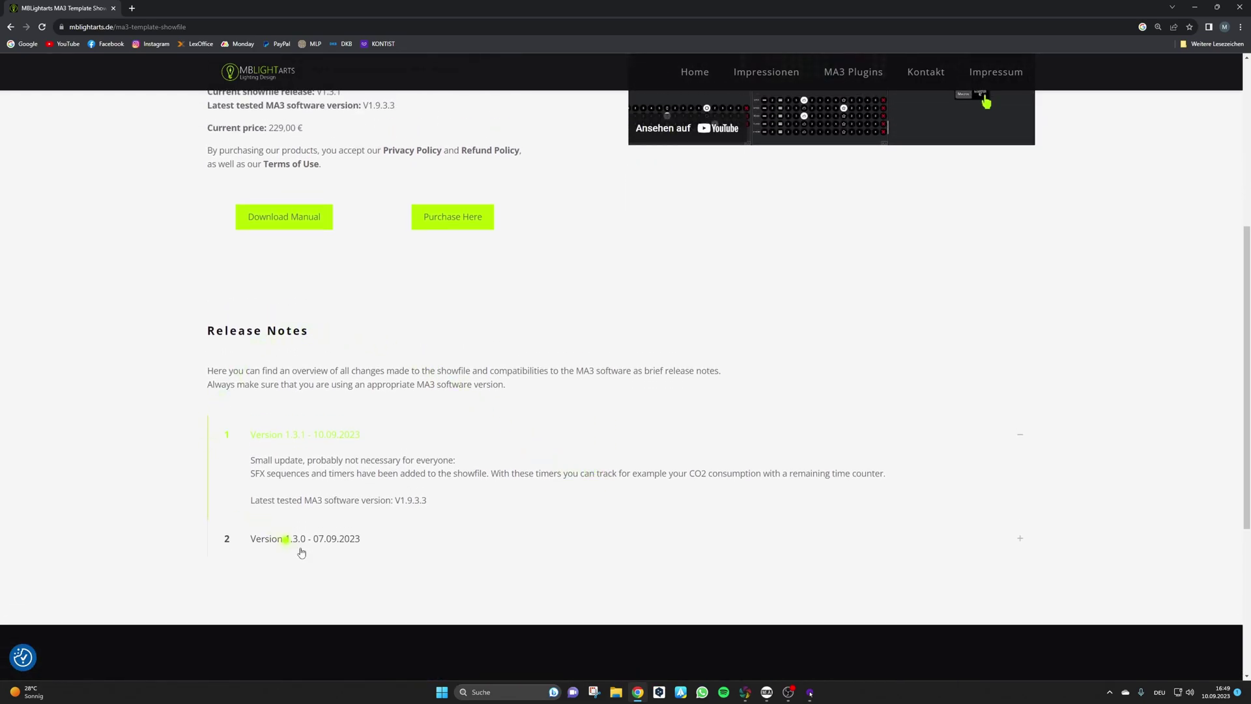
left_click(332, 541)
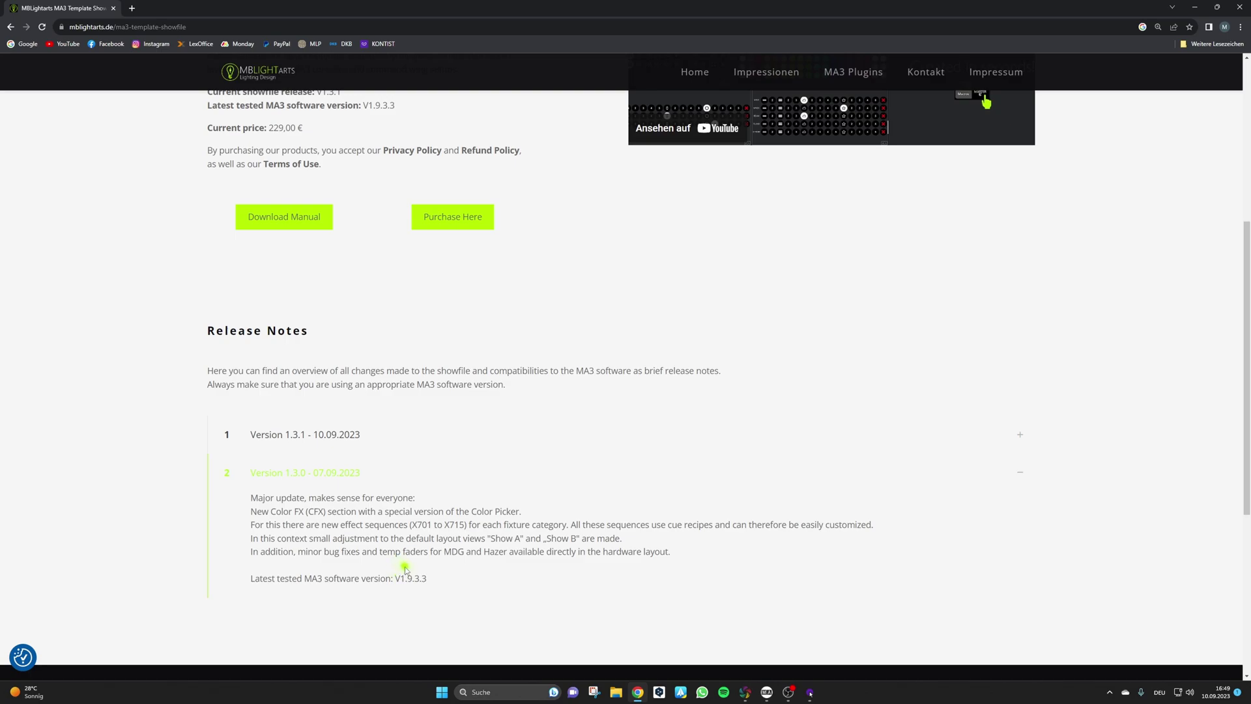
left_click(330, 435)
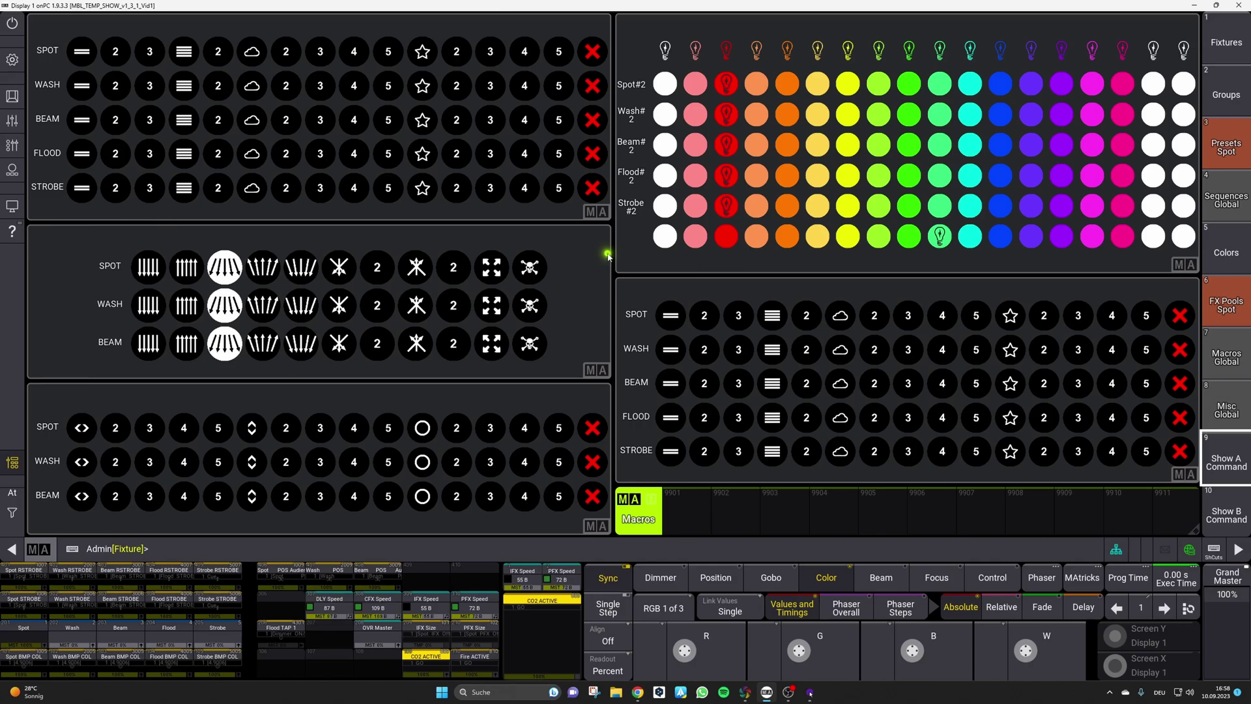